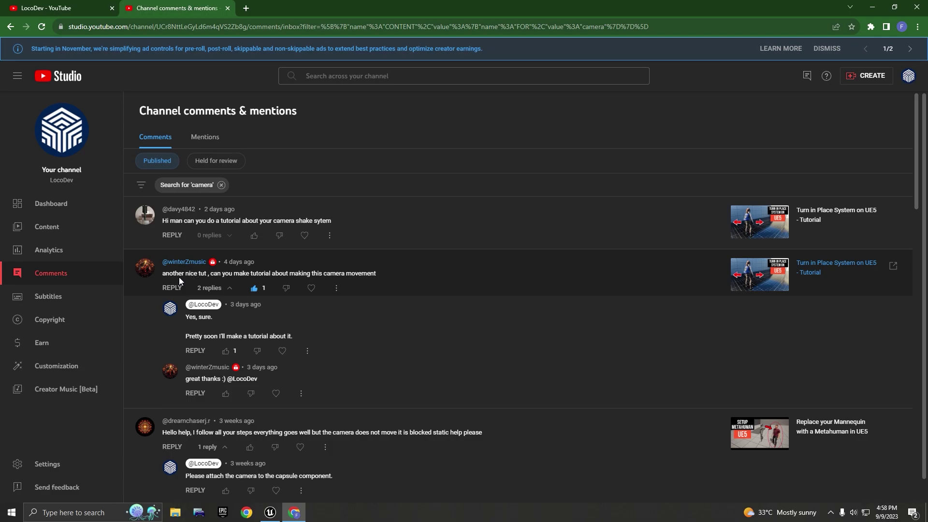
# Switch from the channel comments to Unreal Editor and start playing ThirdPersonMap in fullscreen.
pyautogui.scroll(-3, 178, 278)
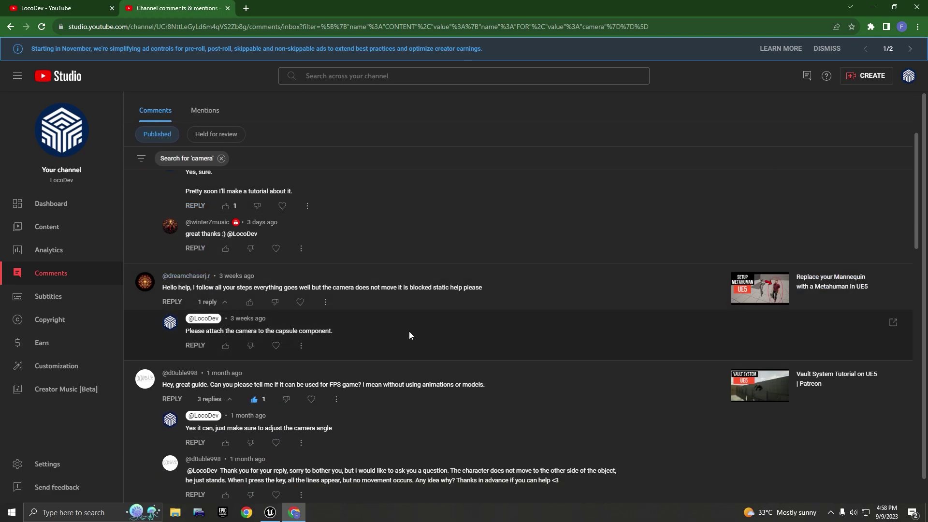
pyautogui.hotkey('alt', 'Tab')
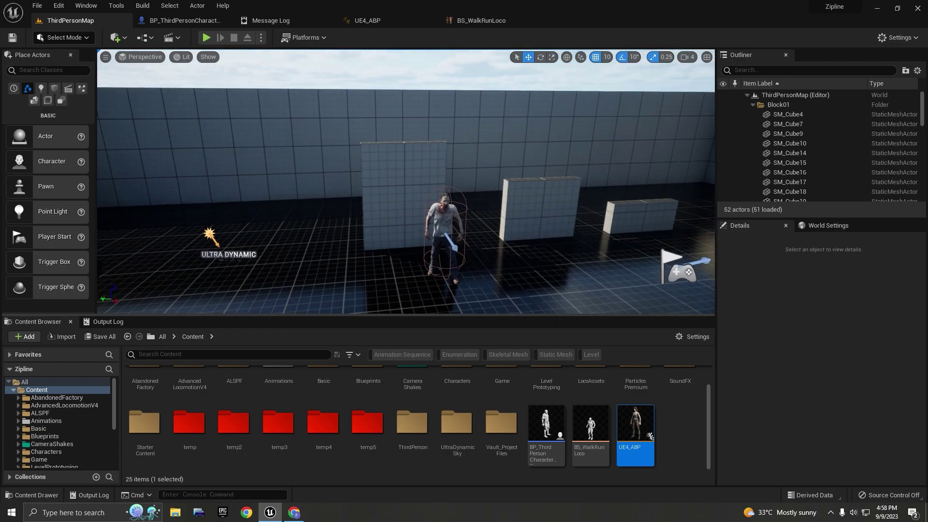
pyautogui.moveTo(303, 140); pyautogui.dragTo(309, 145, button='right')
pyautogui.click(206, 37)
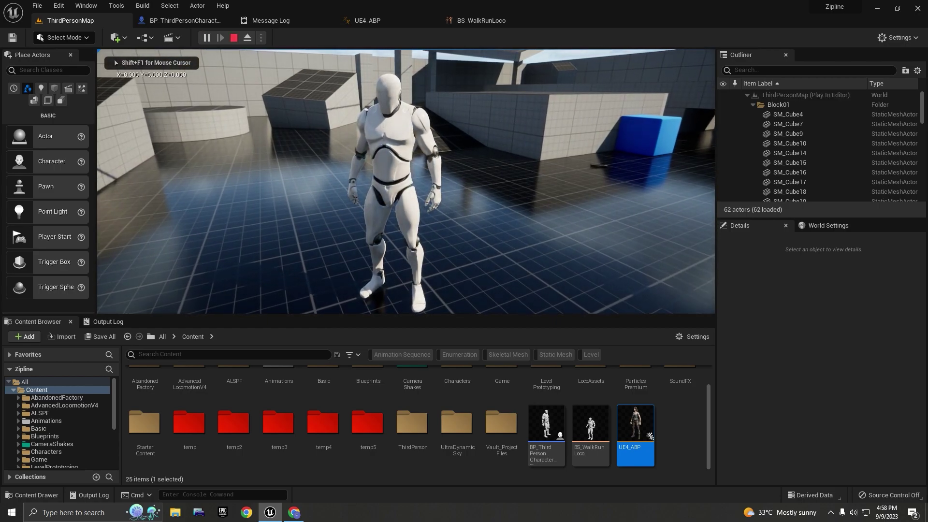
pyautogui.press('F11')
# Run the character around the level to examine the camera movement, and end the play session.
pyautogui.press('w')
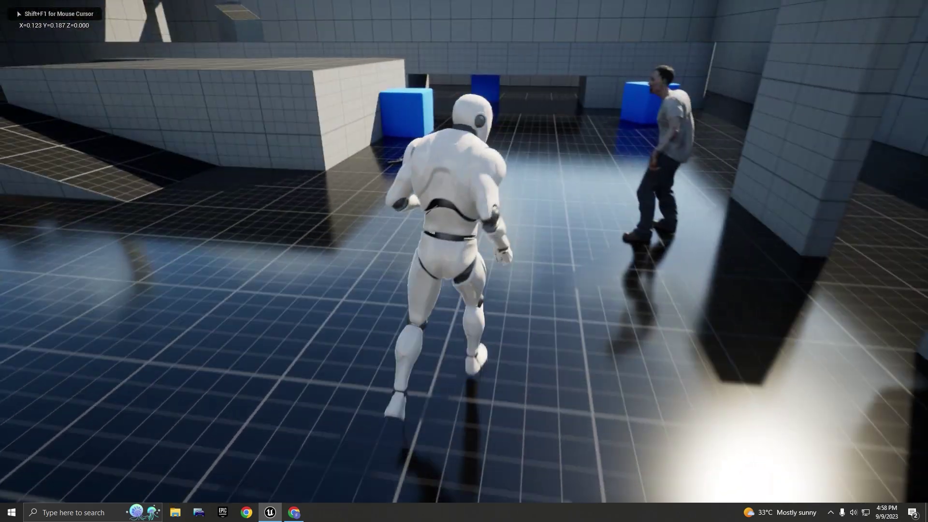
pyautogui.press('w')
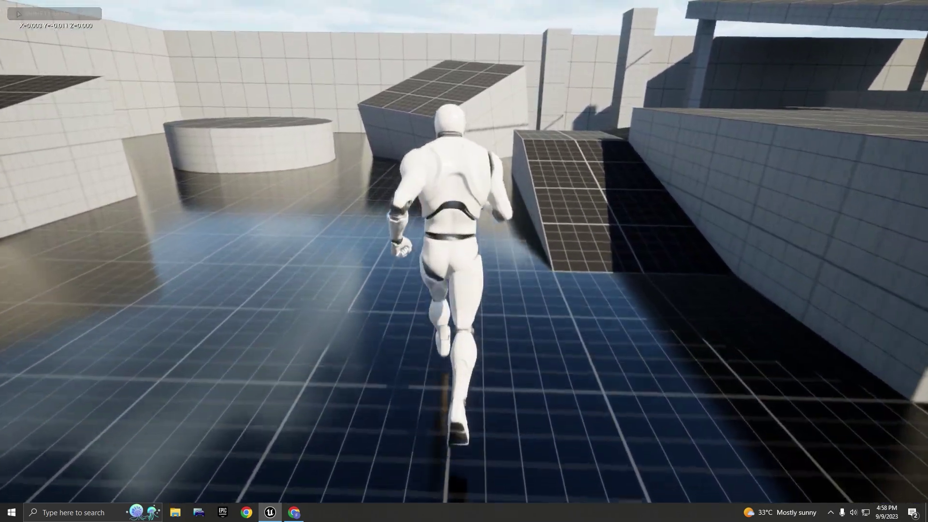
pyautogui.press('w')
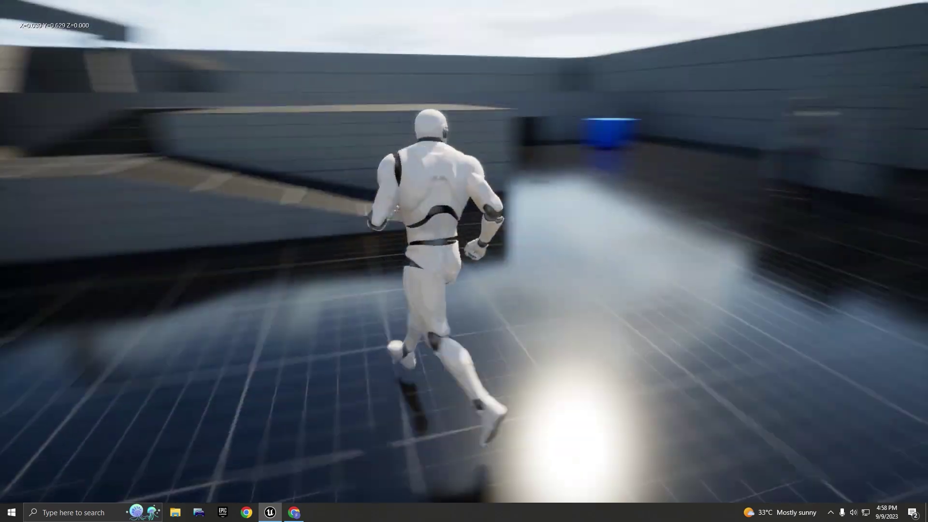
pyautogui.press('w')
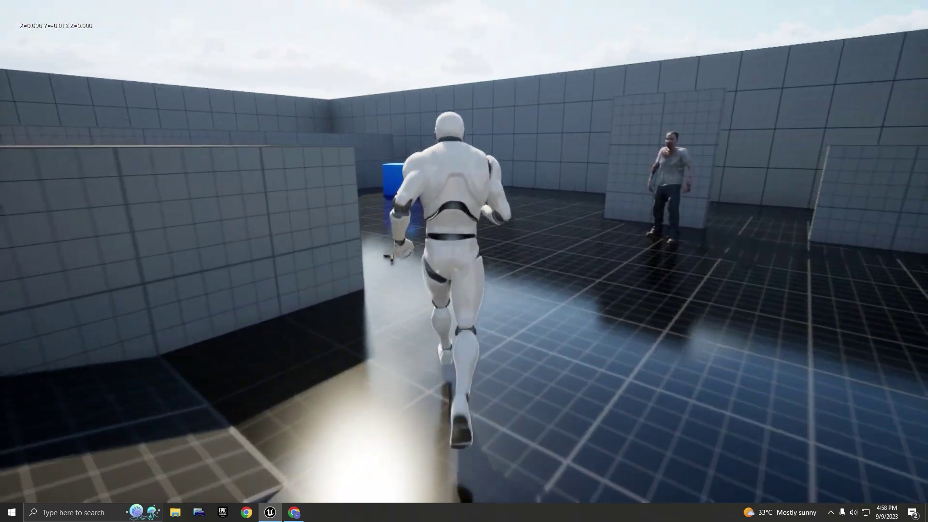
pyautogui.press('w')
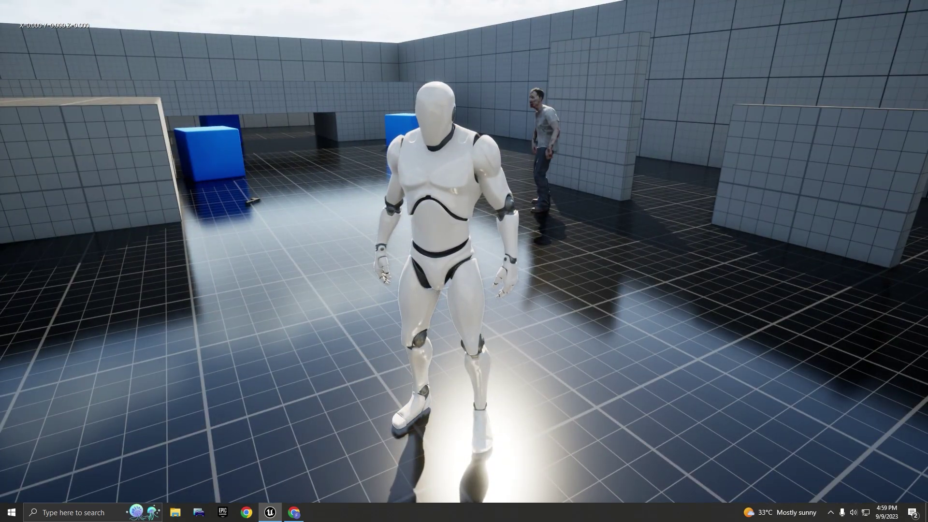
pyautogui.press('w')
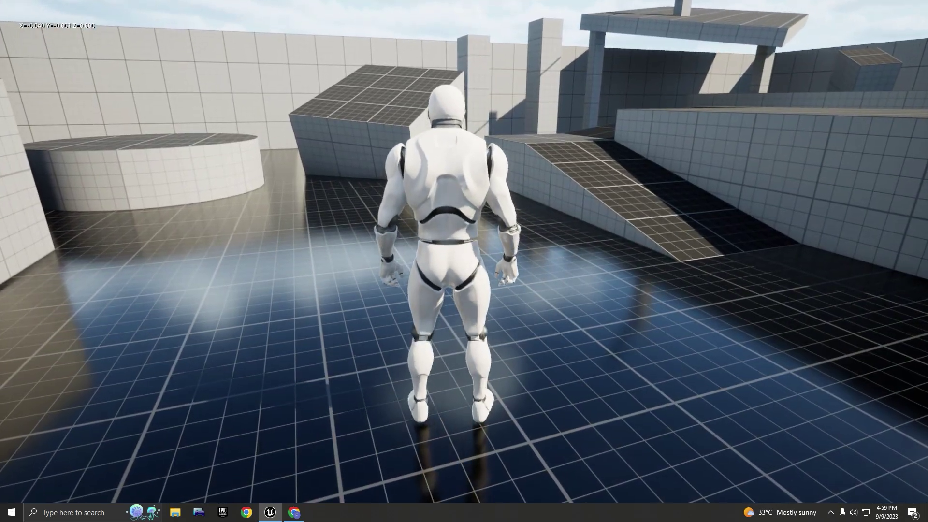
pyautogui.press('Escape')
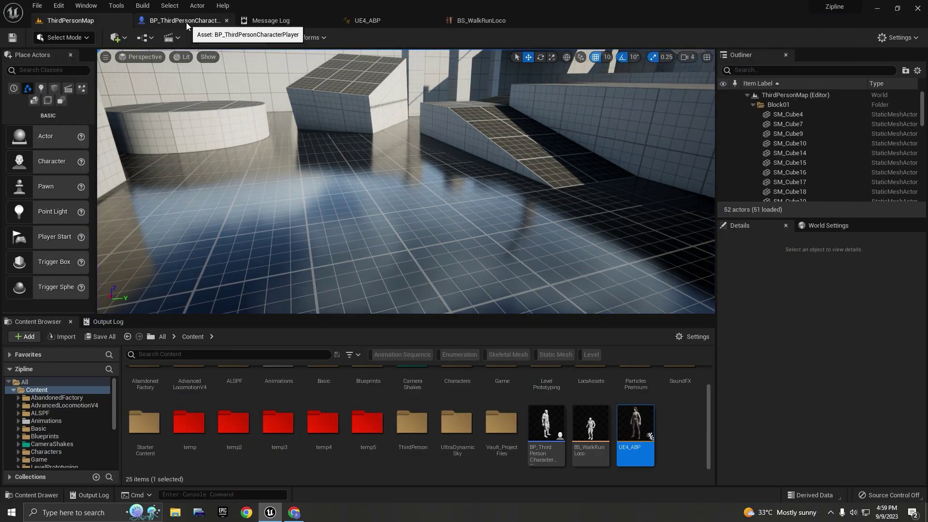
# Open the BS_WalkRunLoco blend space from the Cache Walk Run Pose section of the UE4_ABP AnimGraph.
pyautogui.click(387, 23)
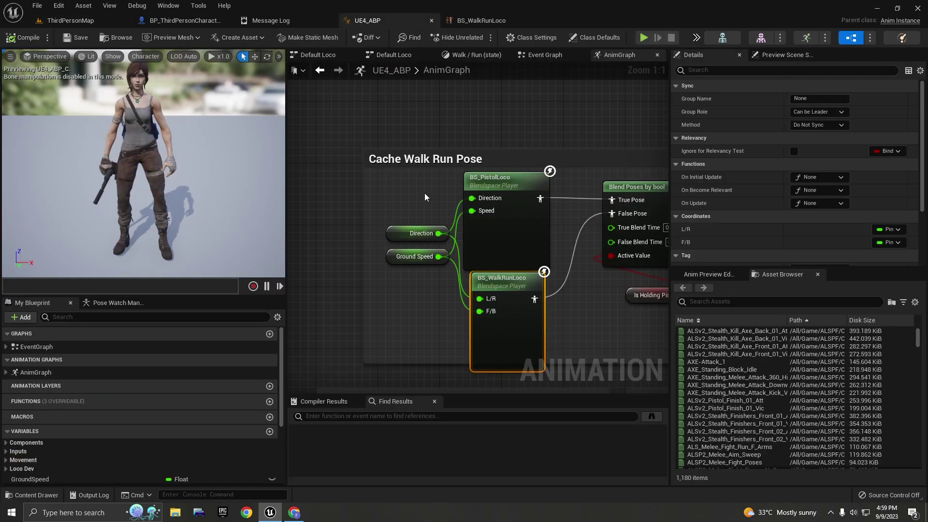
pyautogui.scroll(-4, 425, 197)
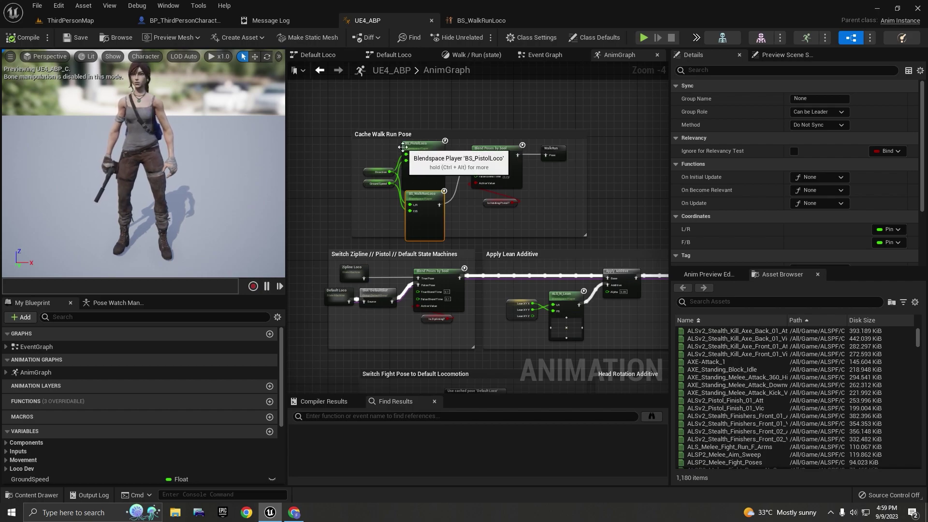
pyautogui.scroll(4, 403, 146)
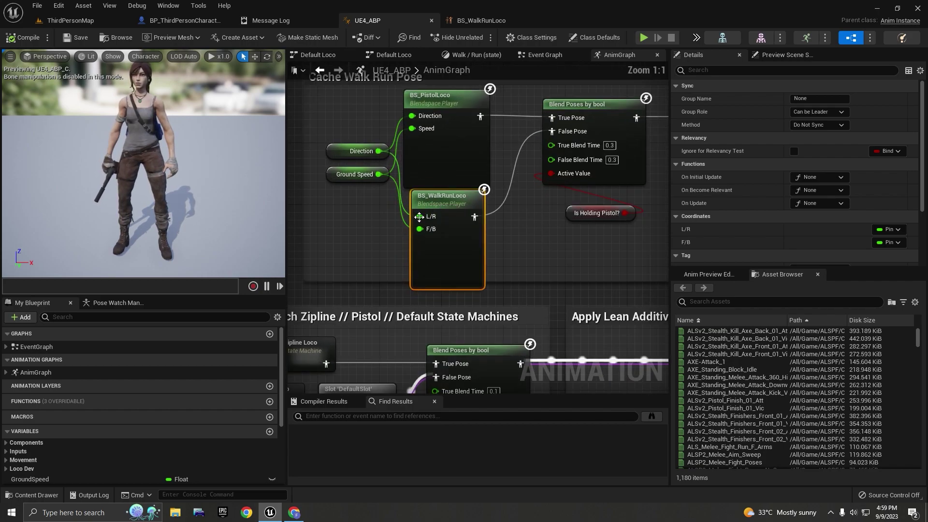
pyautogui.doubleClick(444, 204)
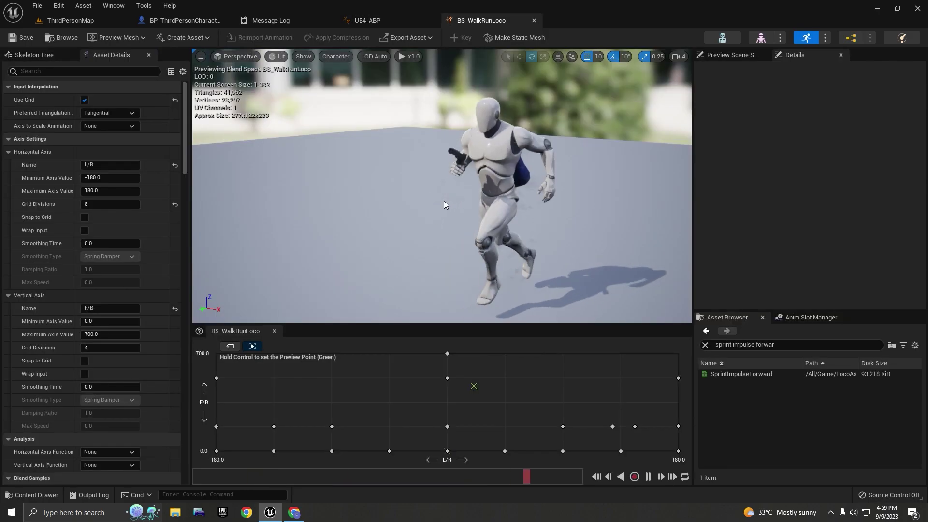
# Preview the walk, run and sprint blends by moving the preview point around the blend space grid.
pyautogui.press('ctrl')
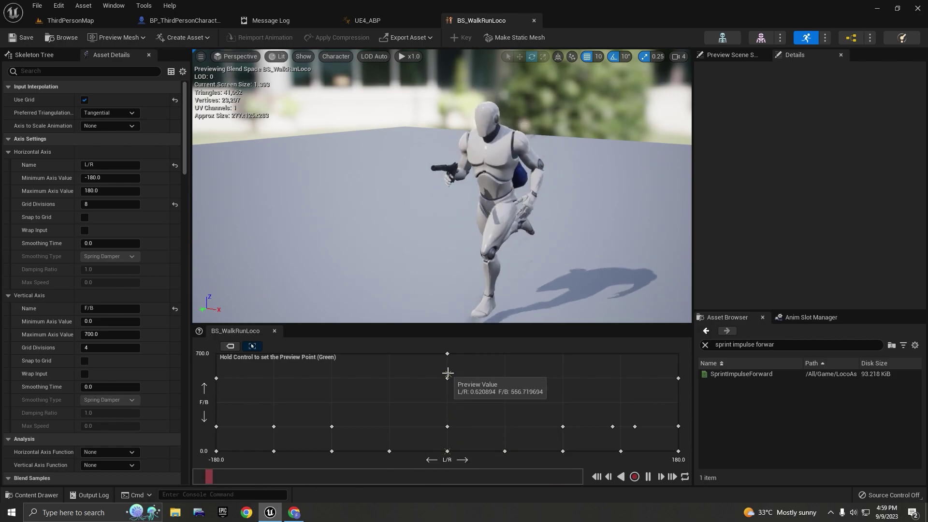
pyautogui.press('ctrl')
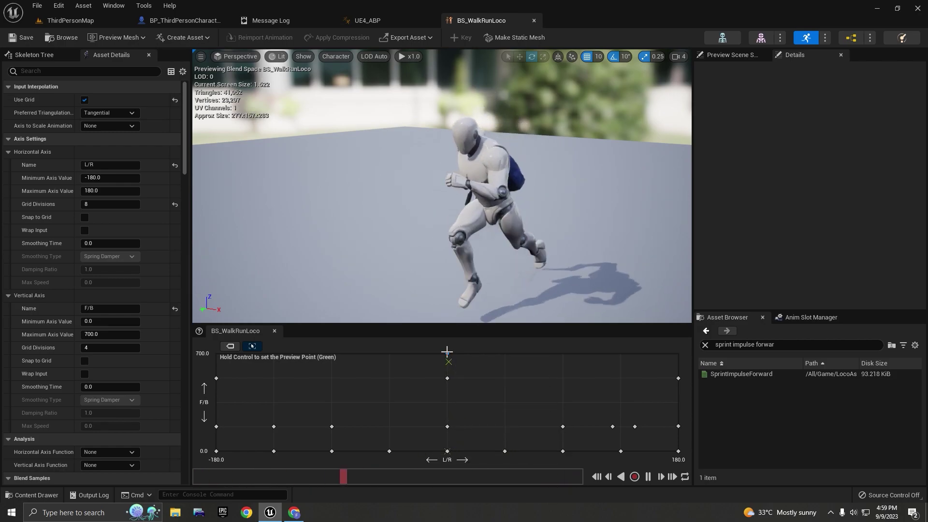
pyautogui.press('ctrl')
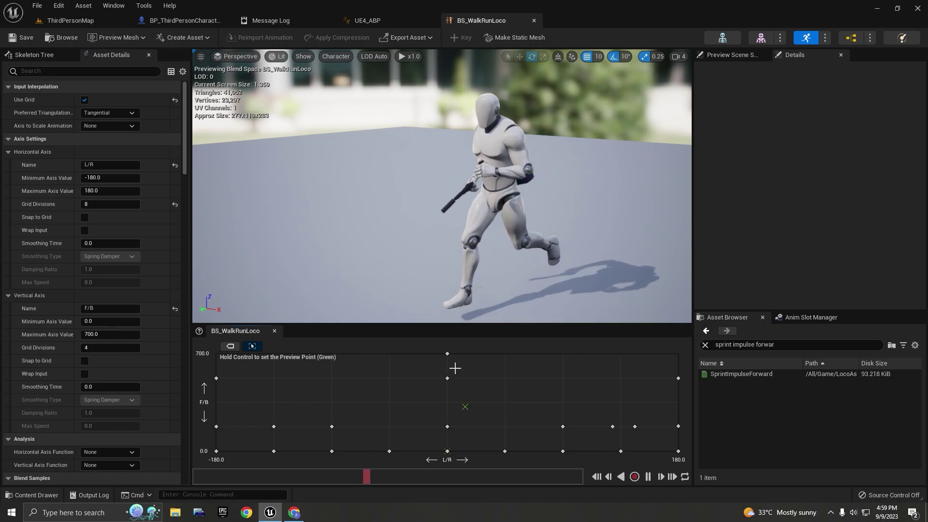
pyautogui.moveTo(446, 354)
pyautogui.press('ctrl')
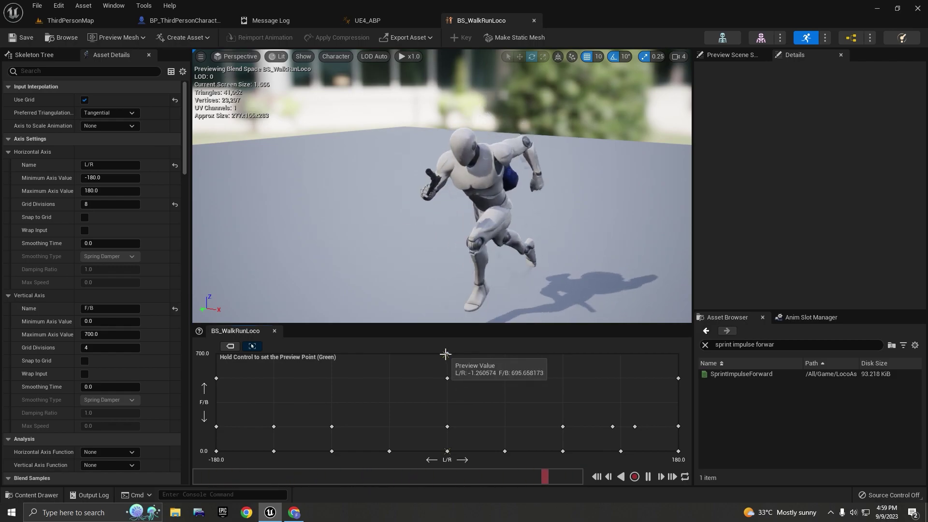
pyautogui.press('ctrl')
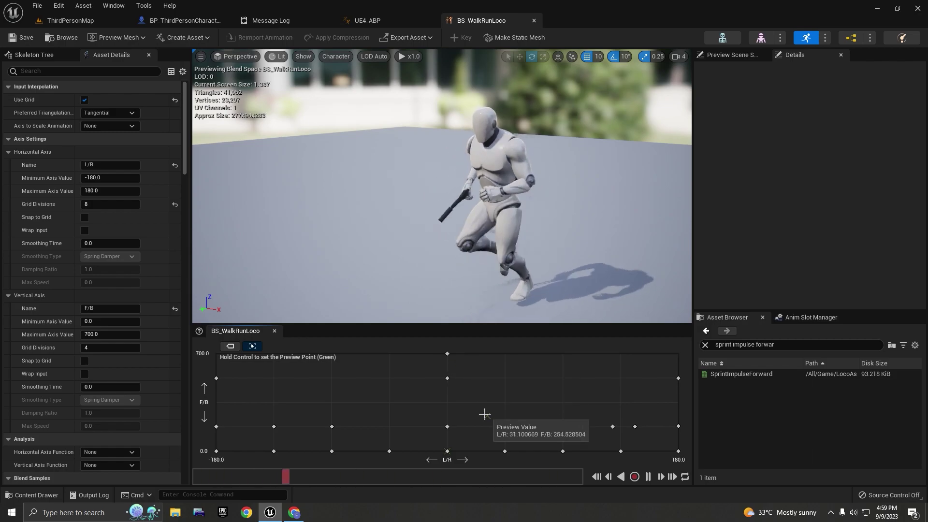
# Search the animation assets for "sprint forwar", preview the SprintForward sample at F/B 525, and open SprintForward in a maximized editor.
pyautogui.click(735, 346)
pyautogui.press('BackSpace')
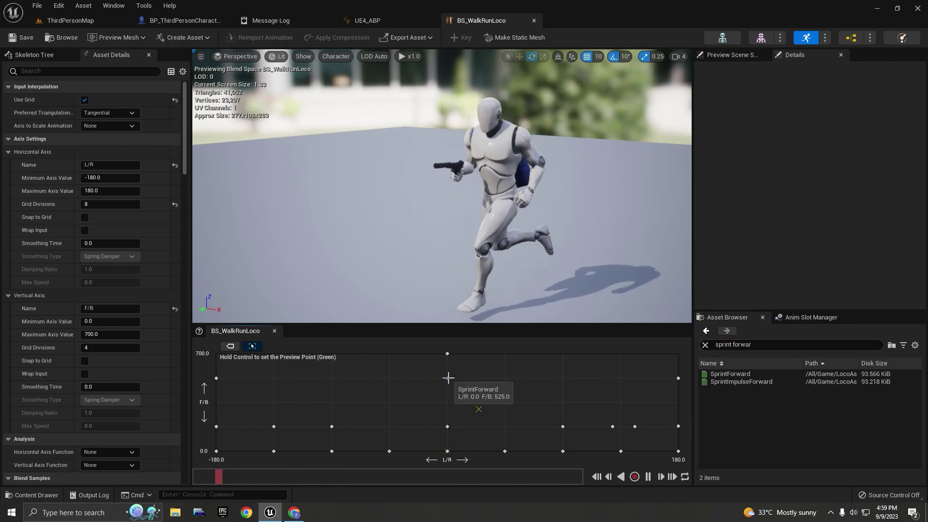
pyautogui.press('ctrl')
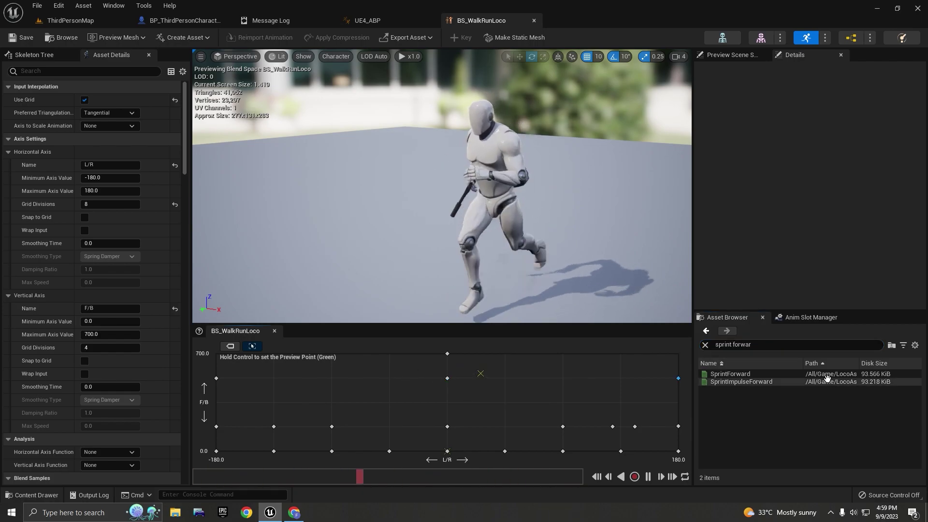
pyautogui.press('ctrl')
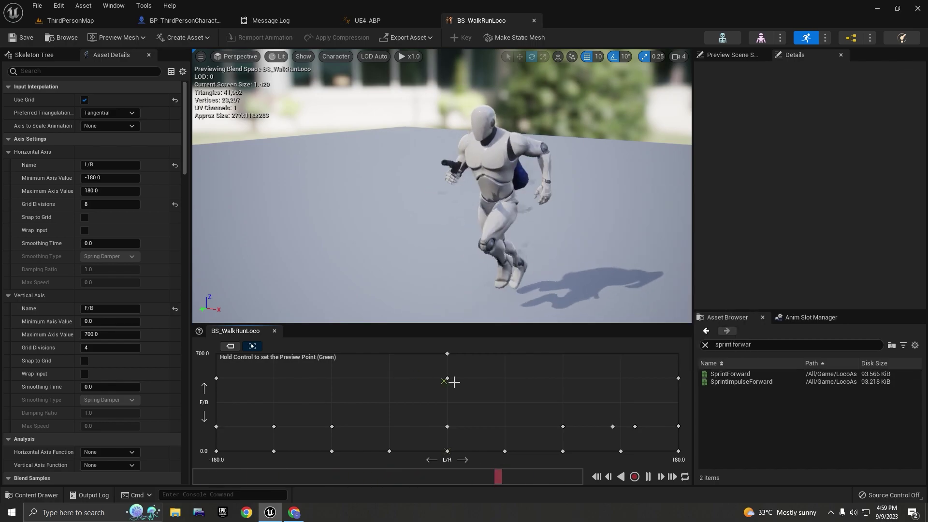
pyautogui.press('ctrl')
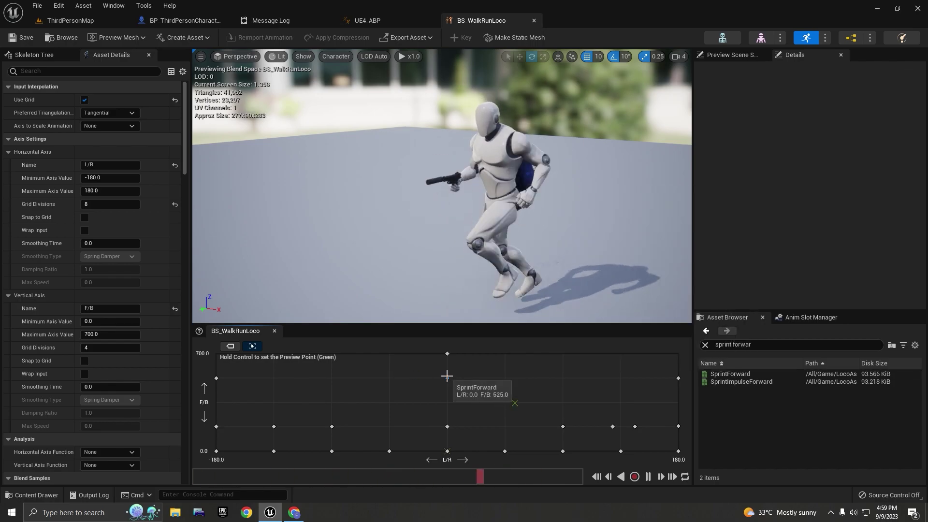
pyautogui.doubleClick(730, 373)
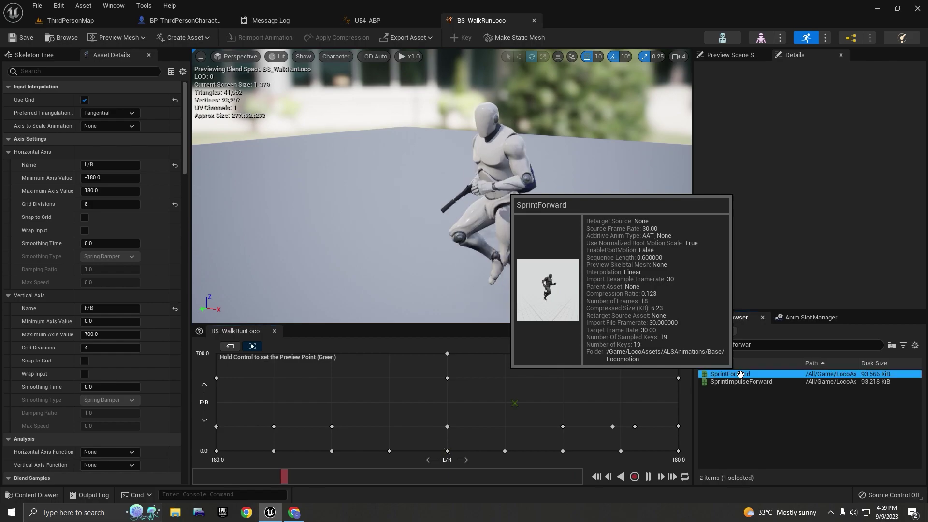
pyautogui.press('super+Down')
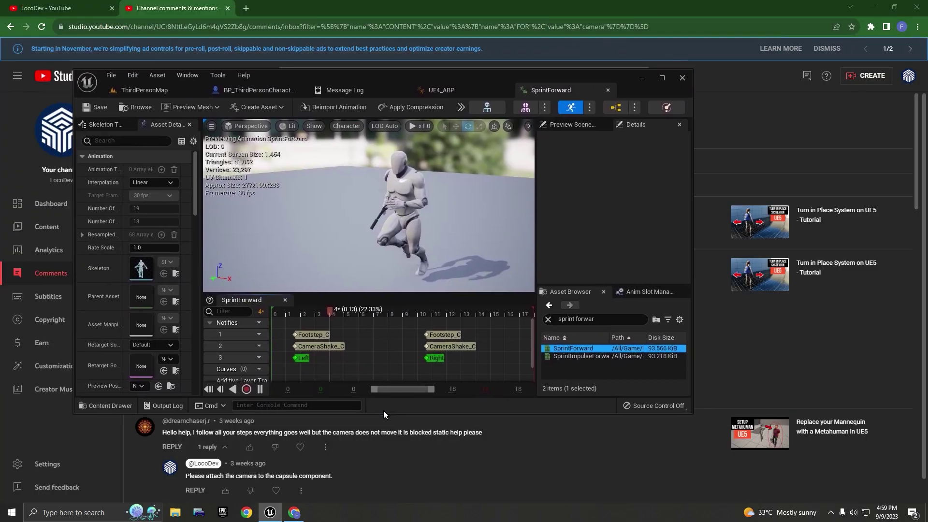
pyautogui.click(663, 79)
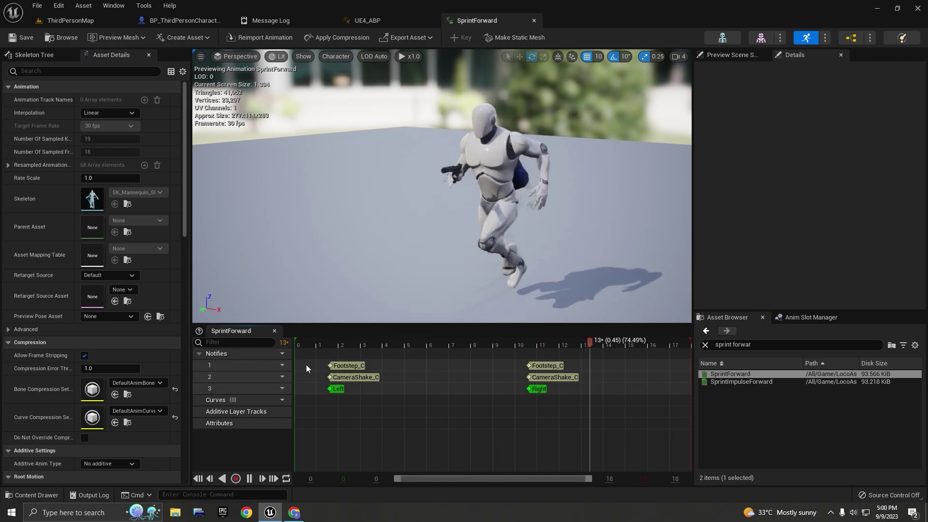
# Add a fourth notify track to the SprintForward animation and set the playhead to frame 0.
pyautogui.click(285, 355)
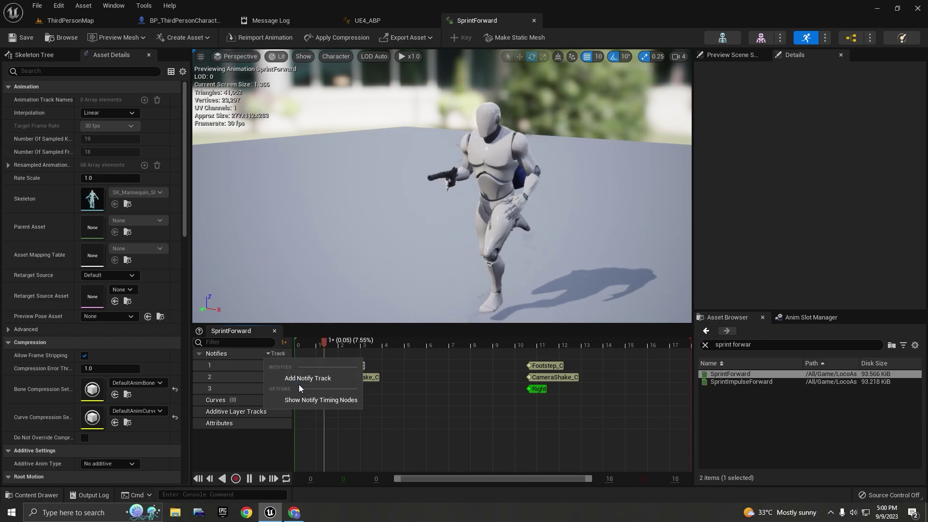
pyautogui.click(299, 379)
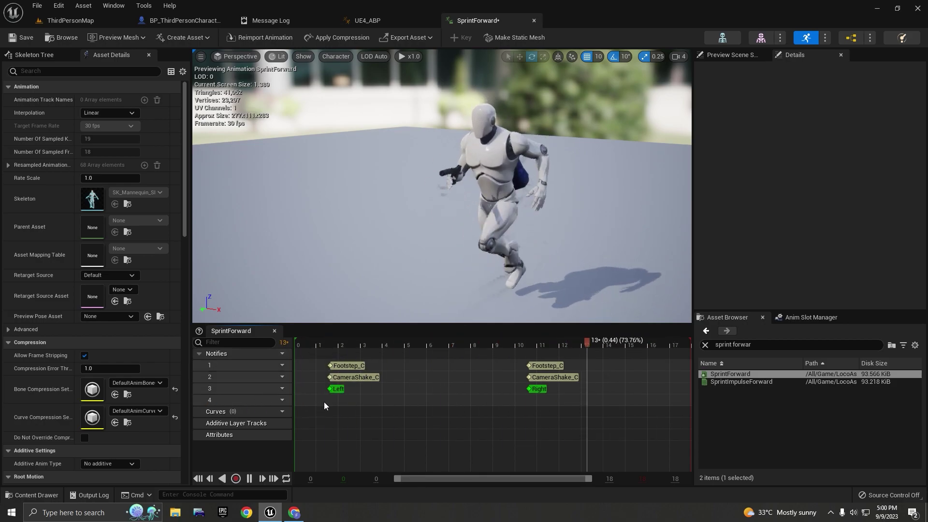
pyautogui.moveTo(314, 343); pyautogui.dragTo(292, 344)
pyautogui.click(292, 343)
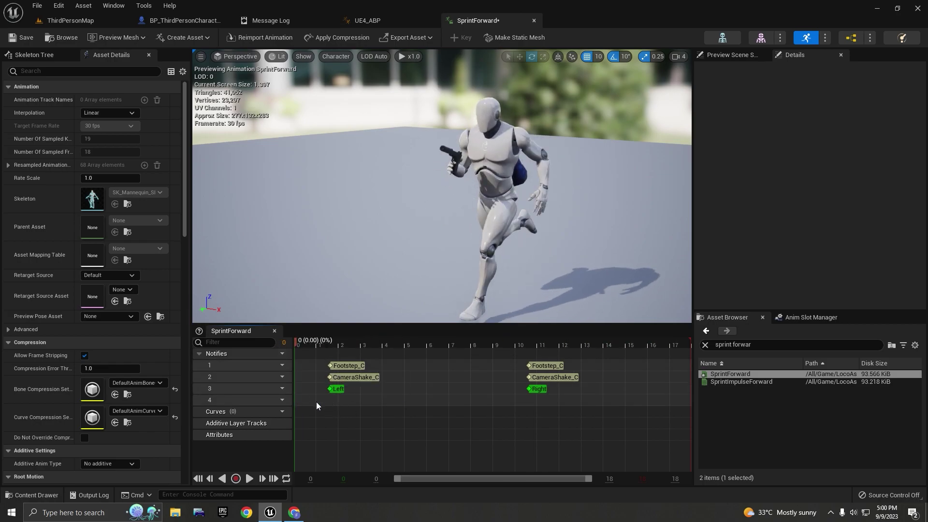
# Create a new notify named Whatevernotify on track 4 and align it with the Left sync marker.
pyautogui.rightClick(332, 402)
pyautogui.moveTo(364, 434)
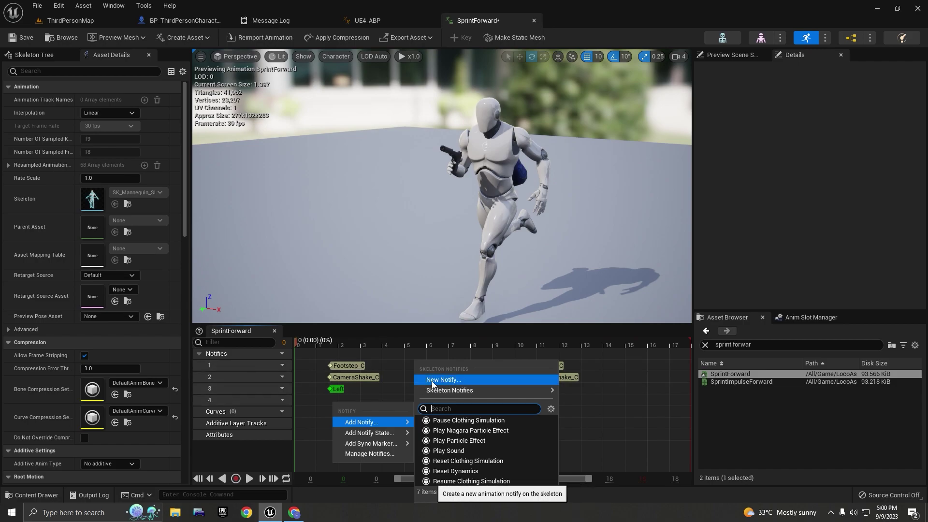
pyautogui.click(451, 382)
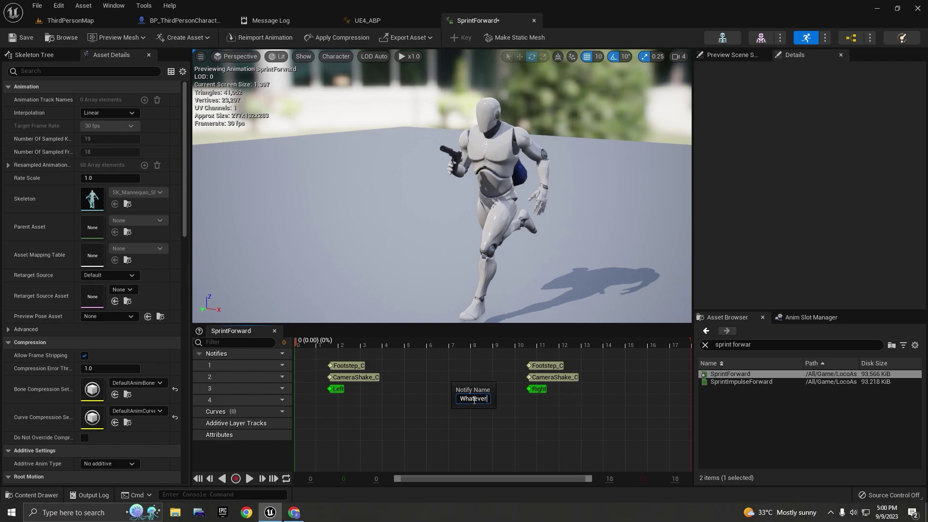
pyautogui.press('Return')
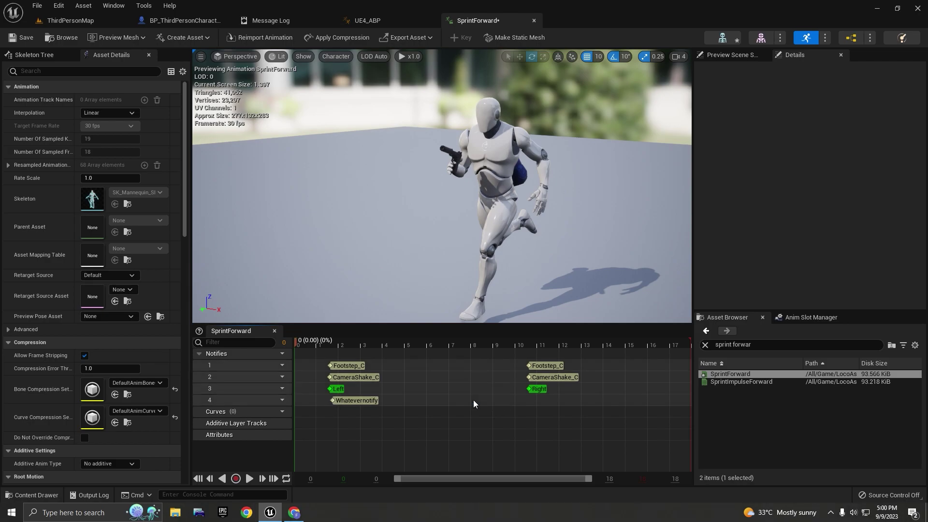
pyautogui.click(365, 400)
pyautogui.moveTo(365, 400); pyautogui.dragTo(361, 400)
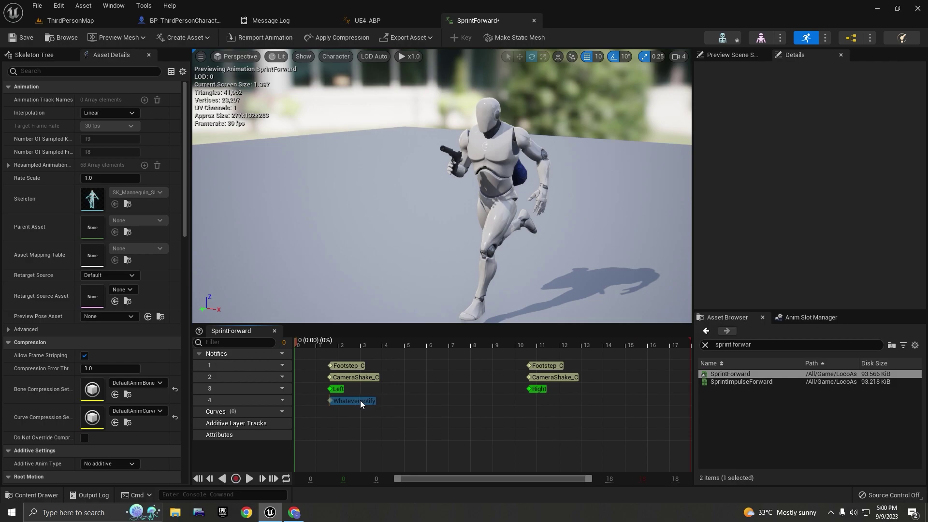
# Scrub the animation to about frame 8 to examine the foot contacts, and select the Whatevernotify notify.
pyautogui.moveTo(442, 185); pyautogui.dragTo(392, 212, button='right')
pyautogui.click(305, 347)
pyautogui.moveTo(305, 348); pyautogui.dragTo(484, 356)
pyautogui.click(401, 397)
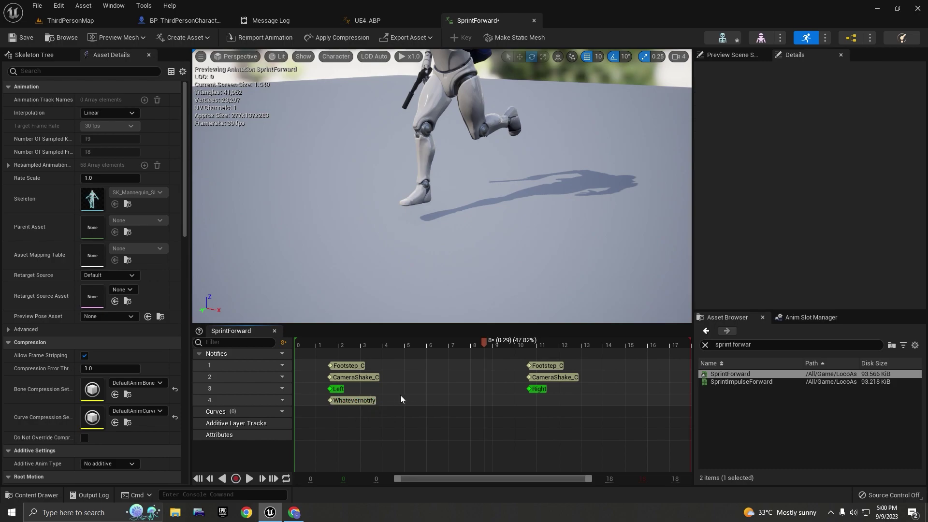
pyautogui.click(348, 399)
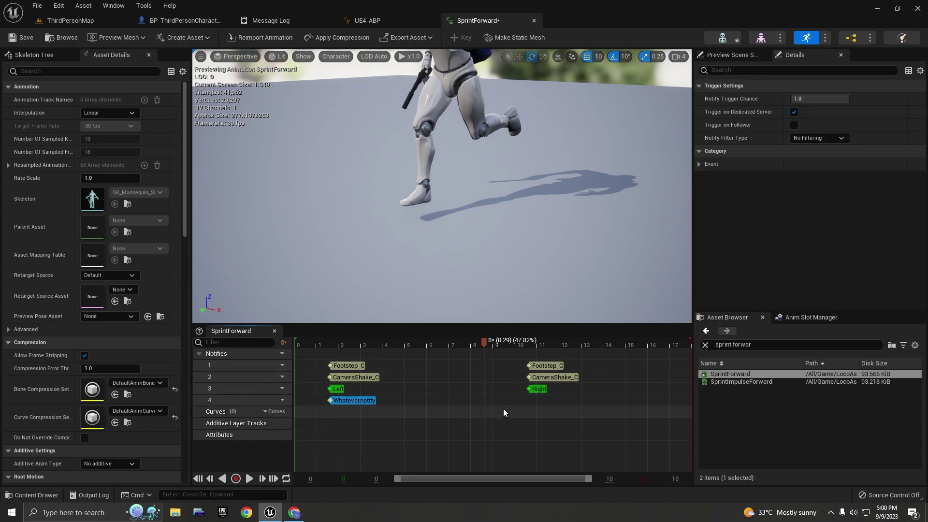
# Paste a copy of the Whatevernotify notify at about 0.29 seconds on track 4 and keep the editor maximized.
pyautogui.hotkey('ctrl', 'v')
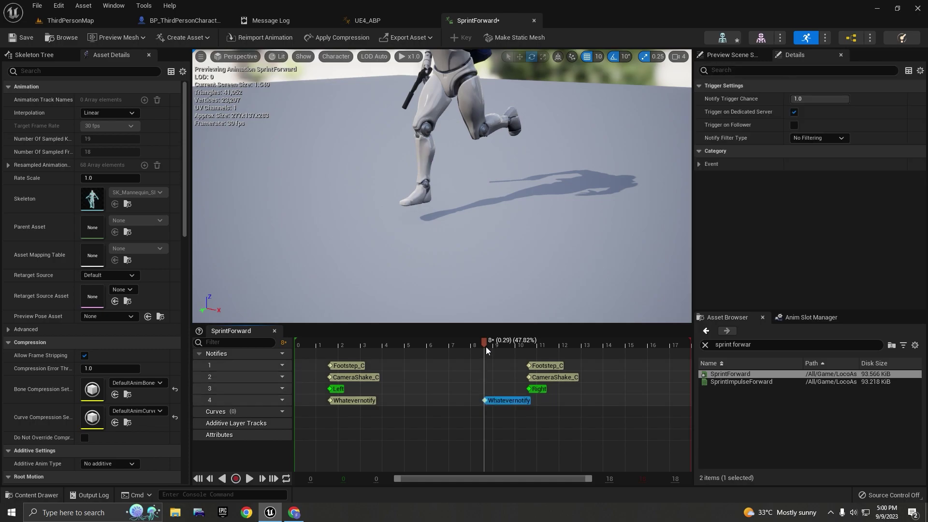
pyautogui.moveTo(474, 7); pyautogui.dragTo(501, 123)
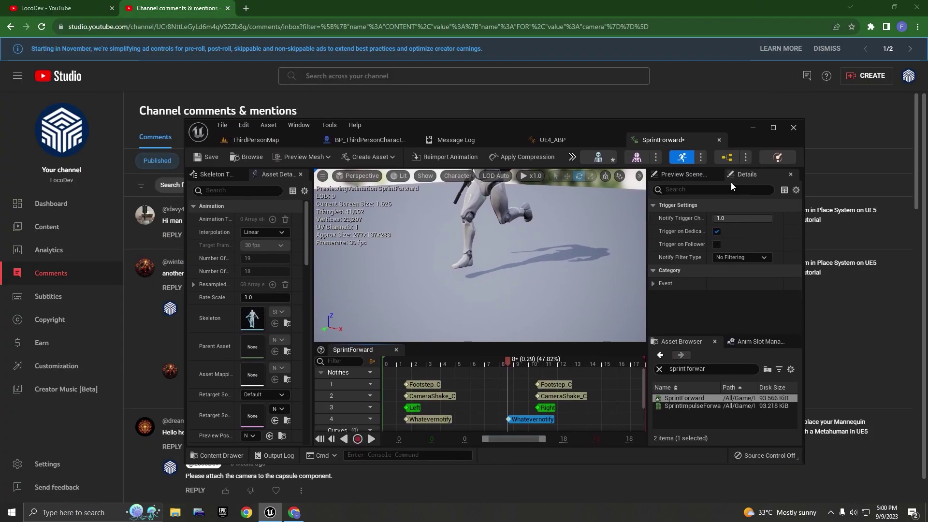
pyautogui.click(773, 127)
# Move the first Whatevernotify notify on track 4 to about frame 1, slightly ahead of the Left sync marker.
pyautogui.moveTo(344, 343)
pyautogui.mouseDown()
pyautogui.moveTo(295, 349)
pyautogui.moveTo(329, 349)
pyautogui.mouseUp()
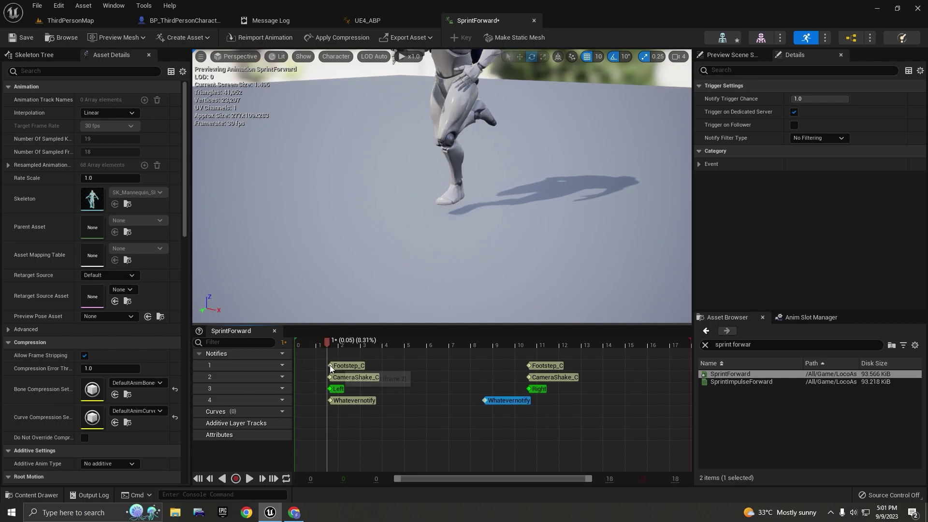
pyautogui.click(348, 401)
pyautogui.moveTo(349, 401); pyautogui.dragTo(338, 401)
# Move the second Whatevernotify notify to about frame 9, slightly ahead of the Right sync marker, and select the first one with the playhead at frame 1.
pyautogui.moveTo(346, 347); pyautogui.dragTo(518, 368)
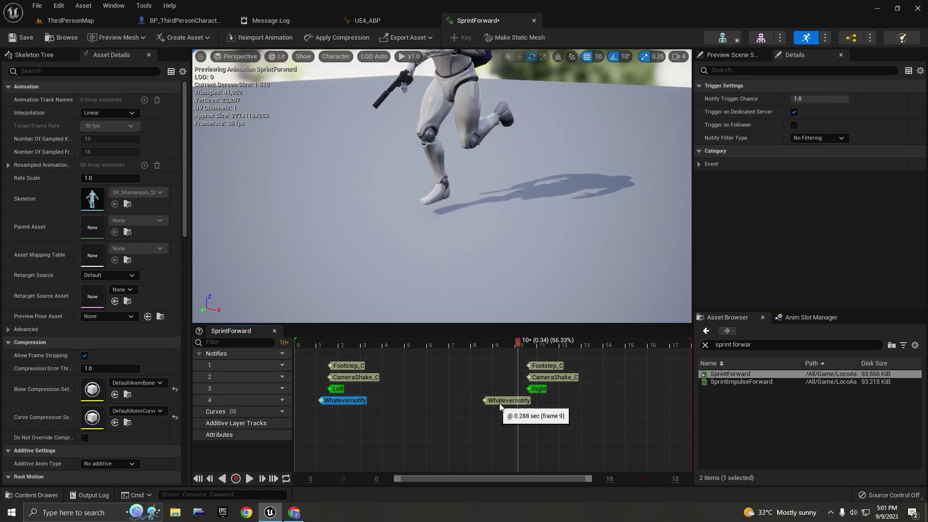
pyautogui.moveTo(499, 406); pyautogui.dragTo(515, 401)
pyautogui.moveTo(509, 344); pyautogui.dragTo(167, 361)
pyautogui.moveTo(268, 364); pyautogui.dragTo(318, 371)
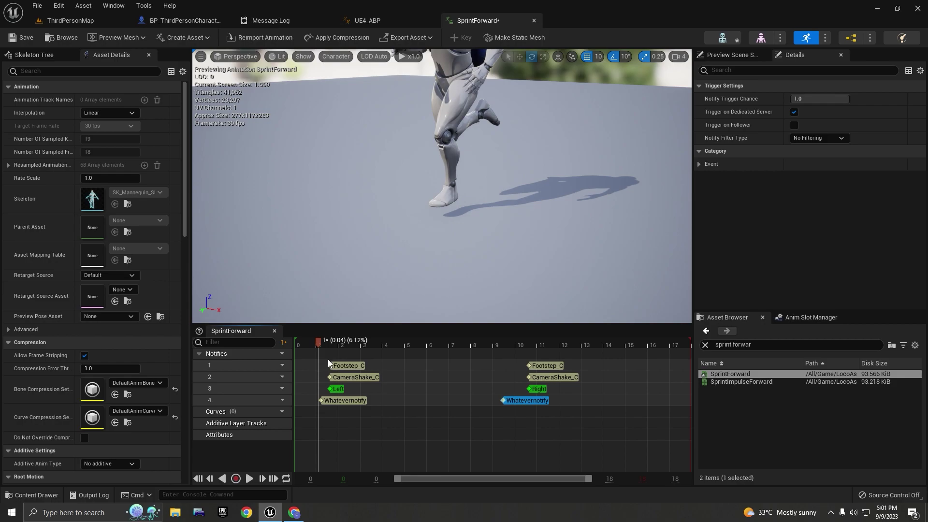
pyautogui.click(336, 401)
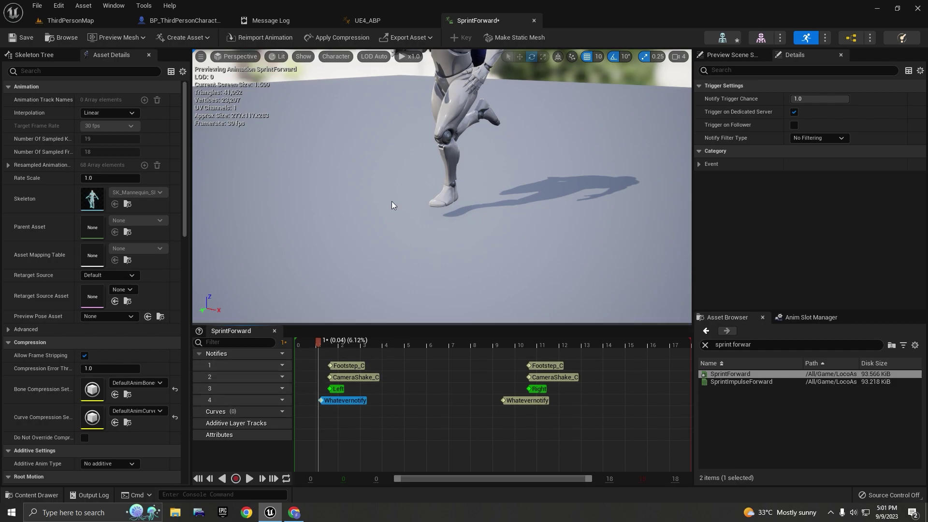
# Open the Event Graph of the UE4_ABP animation blueprint and go to the free area below the Slide Anim Notify section.
pyautogui.click(389, 14)
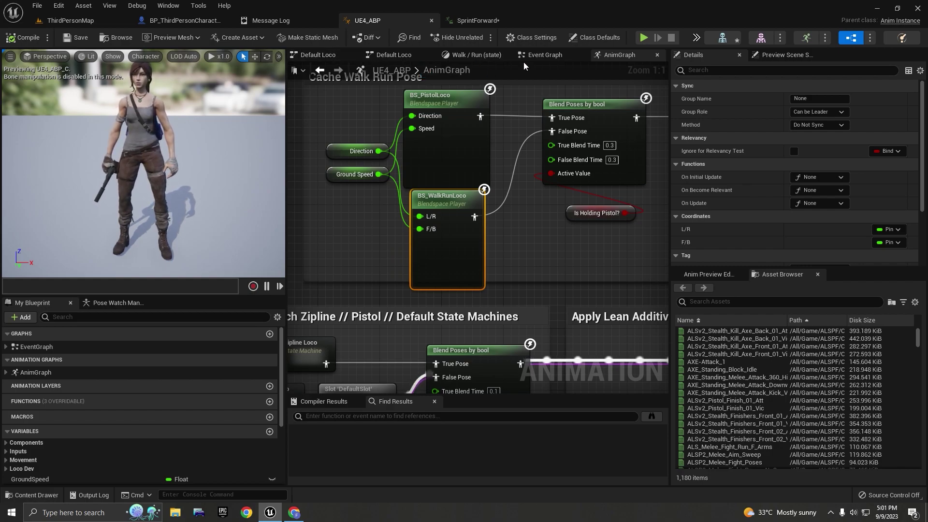
pyautogui.click(544, 56)
pyautogui.scroll(2, 357, 219)
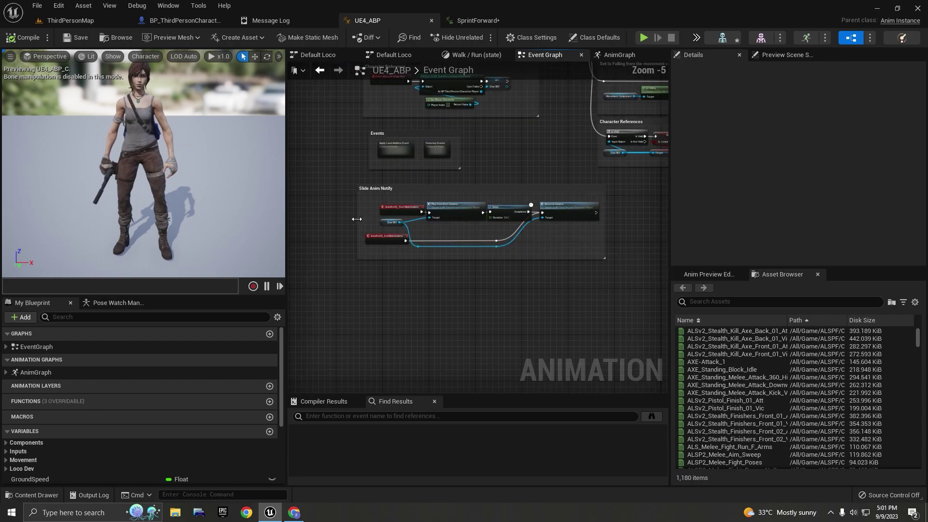
pyautogui.scroll(4, 386, 245)
pyautogui.moveTo(385, 245); pyautogui.dragTo(386, 269, button='right')
pyautogui.scroll(-4, 387, 269)
pyautogui.moveTo(393, 333); pyautogui.dragTo(395, 188, button='right')
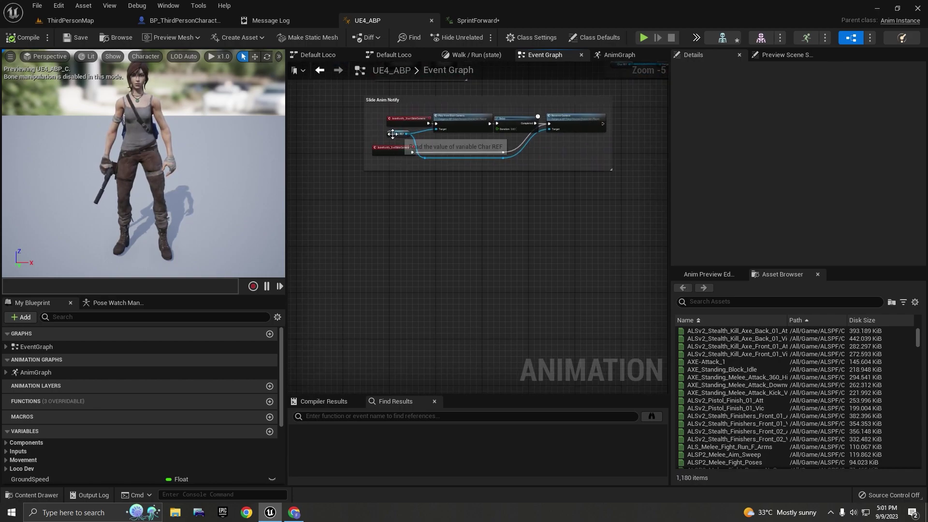
pyautogui.scroll(4, 391, 214)
# Check the playhead against the first Whatevernotify notify in SprintForward at about frame 1, and return to UE4_ABP.
pyautogui.click(463, 21)
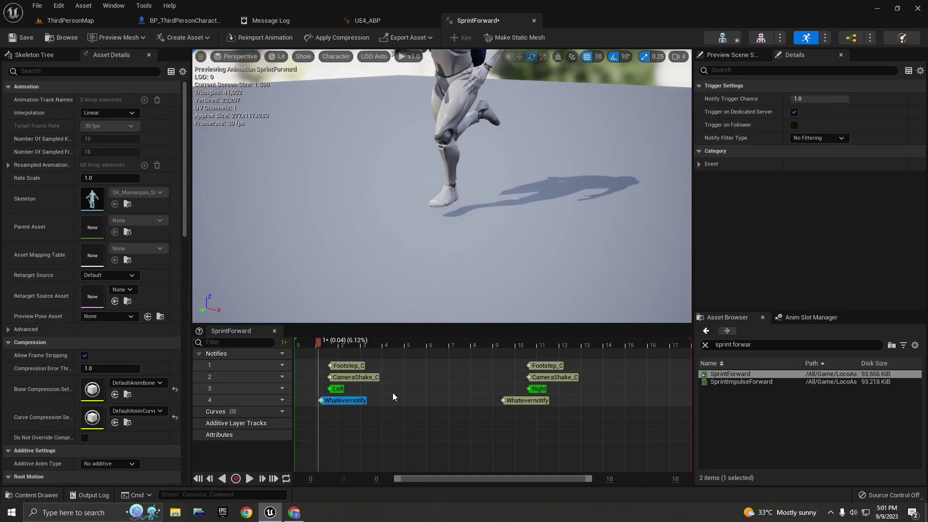
pyautogui.moveTo(323, 350); pyautogui.dragTo(318, 349)
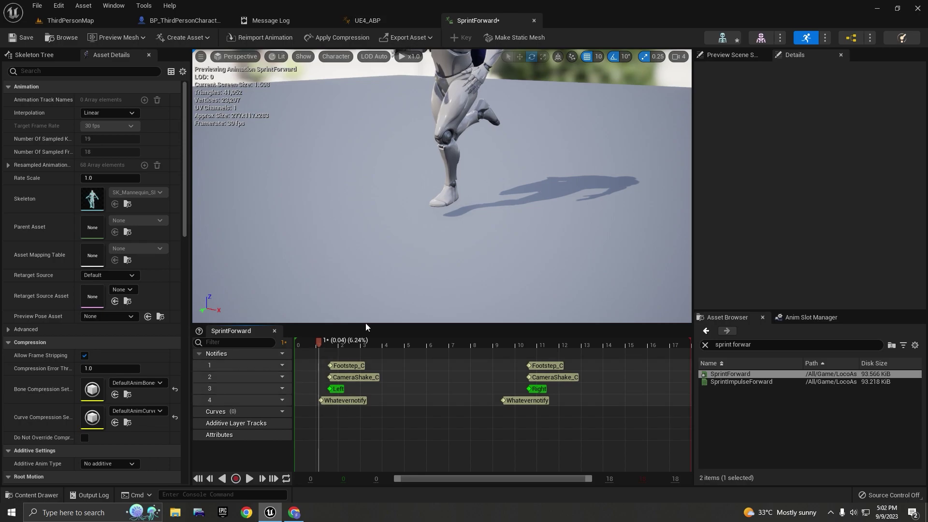
pyautogui.click(379, 18)
# Add the Event AnimNotify_Whatevernotify node to the Event Graph below the Slide Anim Notify section.
pyautogui.rightClick(364, 233)
pyautogui.write('whatever')
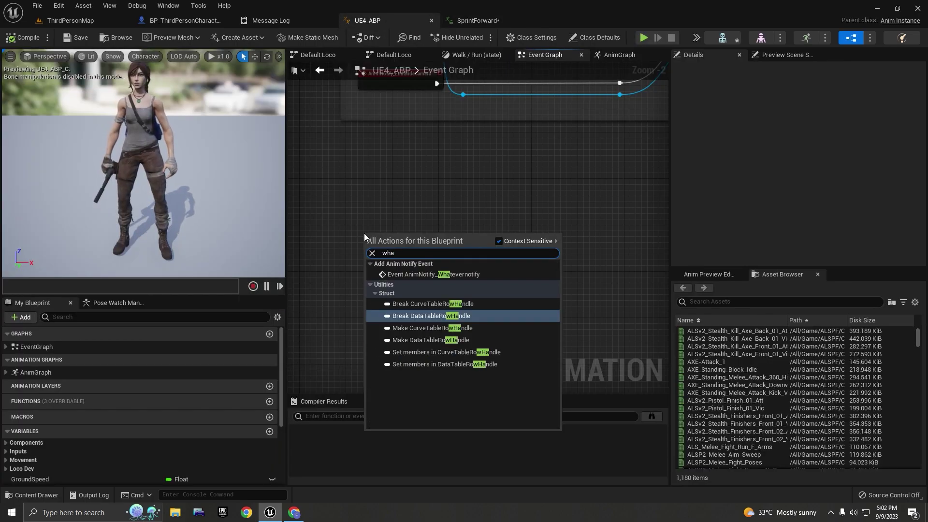
pyautogui.press('Return')
pyautogui.scroll(2, 403, 236)
pyautogui.moveTo(442, 244); pyautogui.dragTo(387, 228, button='right')
pyautogui.scroll(-4, 387, 227)
pyautogui.scroll(3, 387, 228)
pyautogui.moveTo(387, 228); pyautogui.dragTo(378, 215)
pyautogui.scroll(-4, 412, 211)
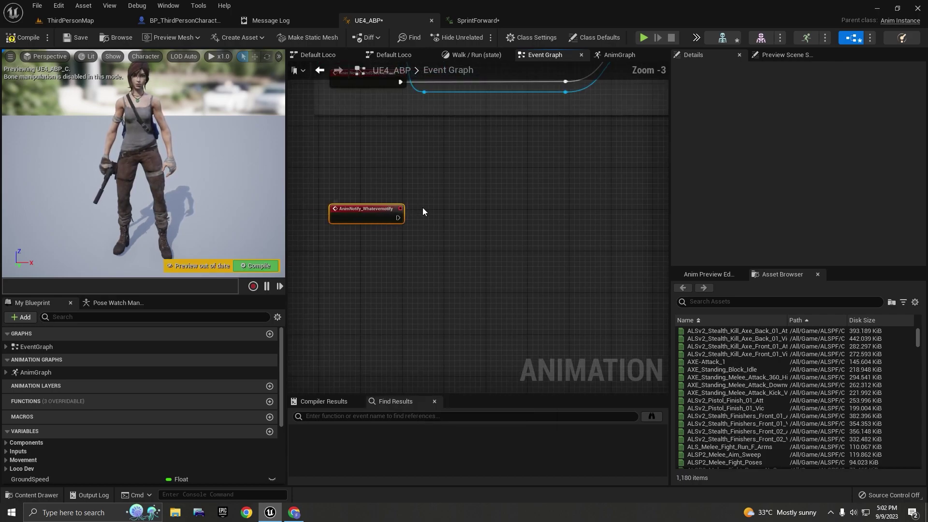
pyautogui.moveTo(418, 211); pyautogui.dragTo(412, 229, button='right')
pyautogui.scroll(4, 404, 236)
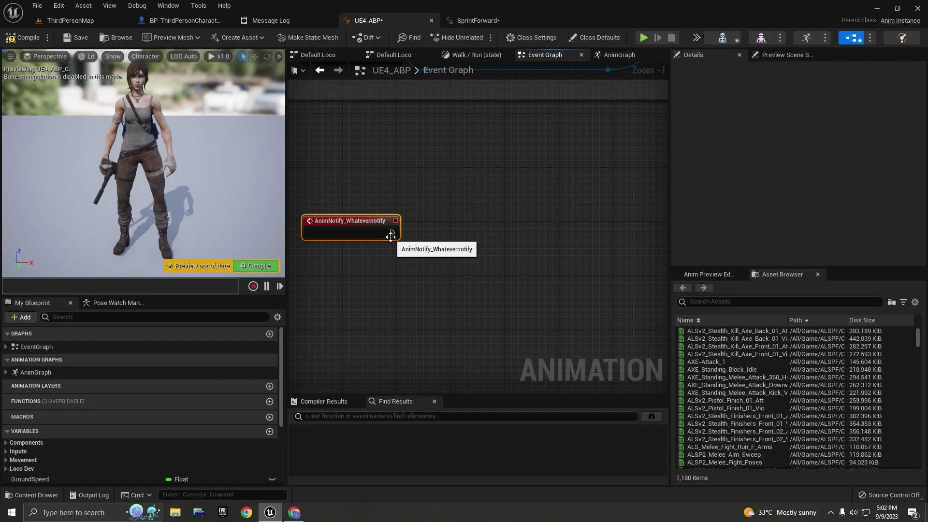
# Add a Print String node driven by the execution output of the AnimNotify_Whatevernotify event.
pyautogui.moveTo(391, 233); pyautogui.dragTo(497, 239)
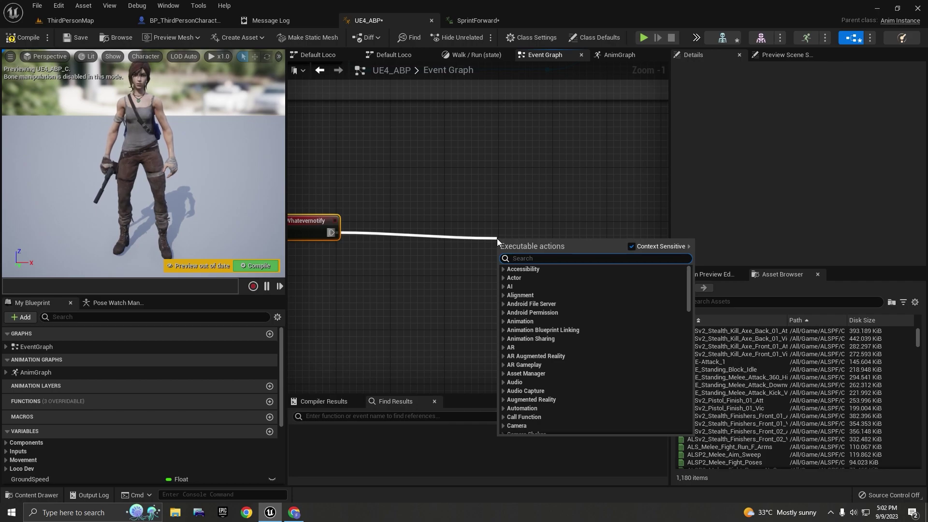
pyautogui.write('print')
pyautogui.press('Return')
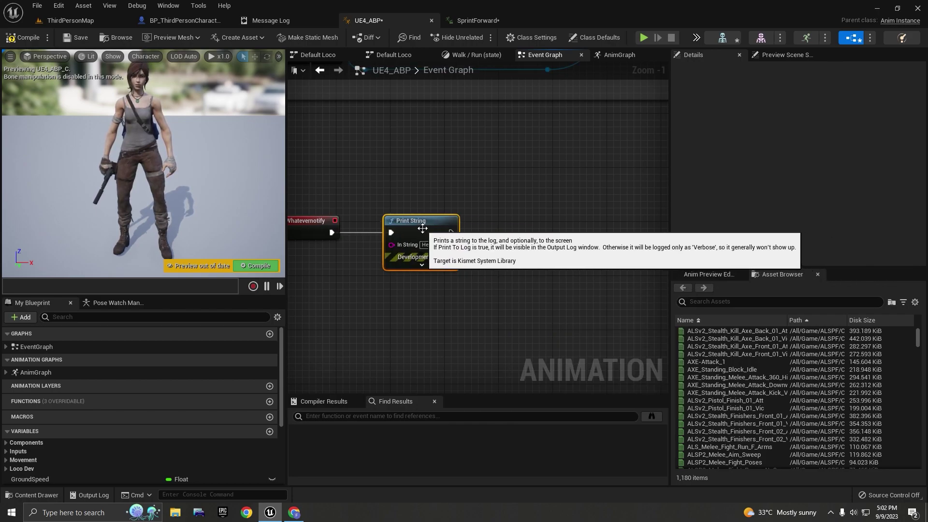
pyautogui.scroll(-3, 521, 211)
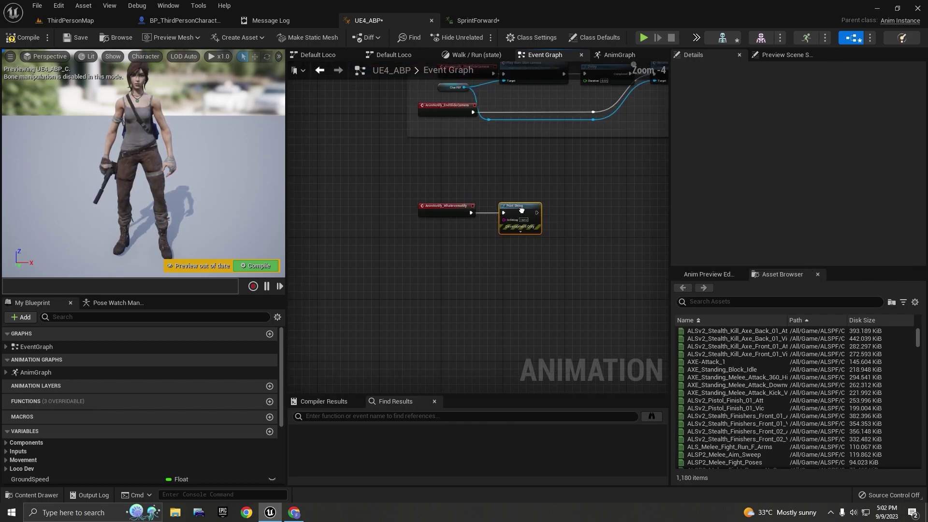
# Scrub SprintForward past the first Whatevernotify notify to about frame 4, and return to the UE4_ABP Event Graph.
pyautogui.click(491, 23)
pyautogui.moveTo(310, 347); pyautogui.dragTo(401, 397)
pyautogui.click(367, 19)
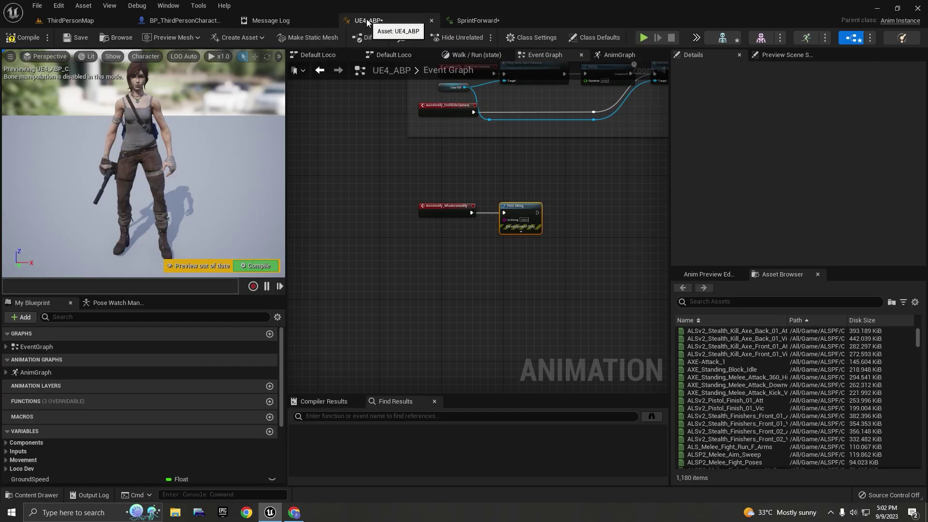
# Move the Print String node slightly farther away from the AnimNotify_Whatevernotify event and leave its string as Hello.
pyautogui.scroll(4, 487, 181)
pyautogui.scroll(-2, 580, 224)
pyautogui.moveTo(580, 223); pyautogui.dragTo(467, 176, button='right')
pyautogui.scroll(2, 331, 182)
pyautogui.scroll(-1, 416, 189)
pyautogui.scroll(1, 464, 189)
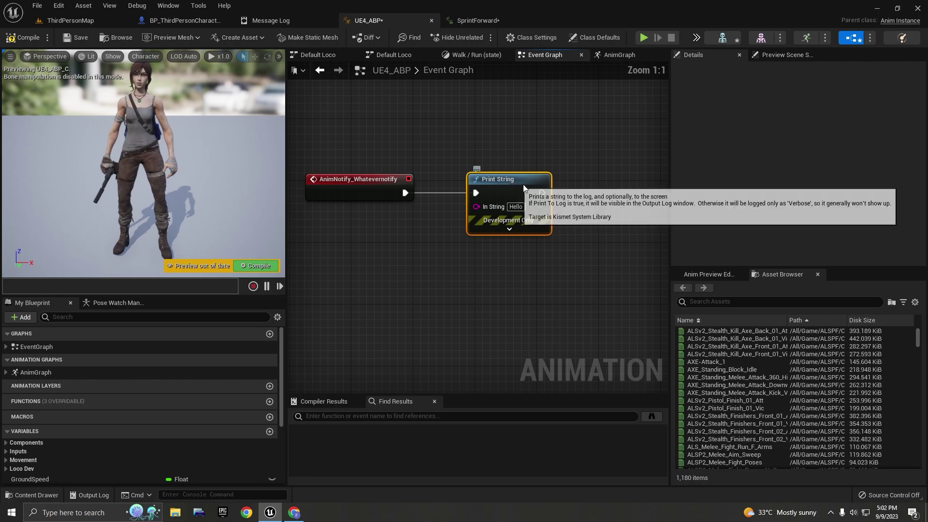
pyautogui.moveTo(516, 188); pyautogui.dragTo(539, 187)
pyautogui.click(539, 206)
pyautogui.click(438, 242)
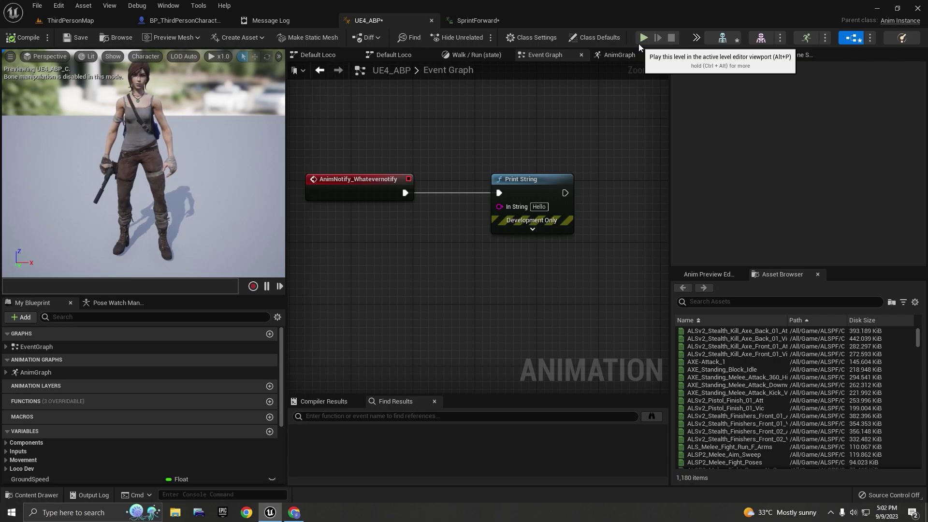
# Play the level and run the character around to test the Whatevernotify print message, then end the play session.
pyautogui.click(476, 20)
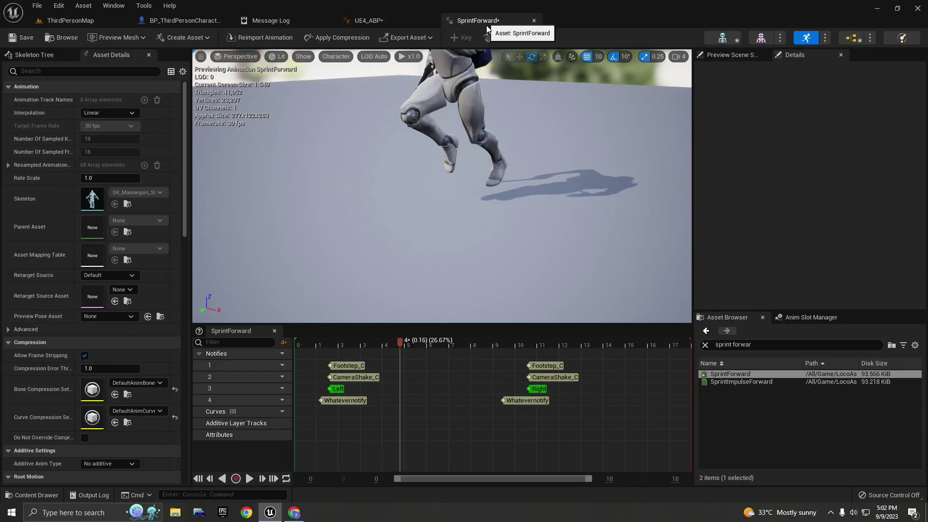
pyautogui.click(362, 21)
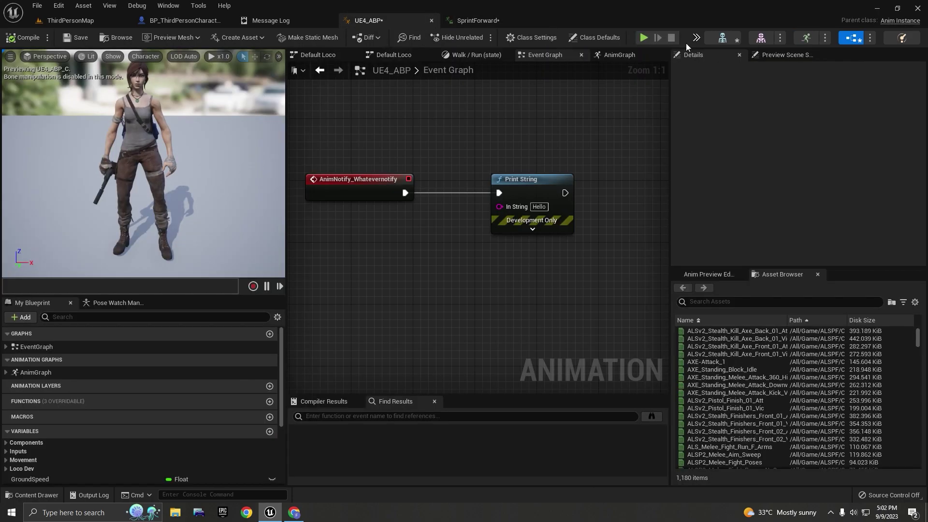
pyautogui.click(643, 38)
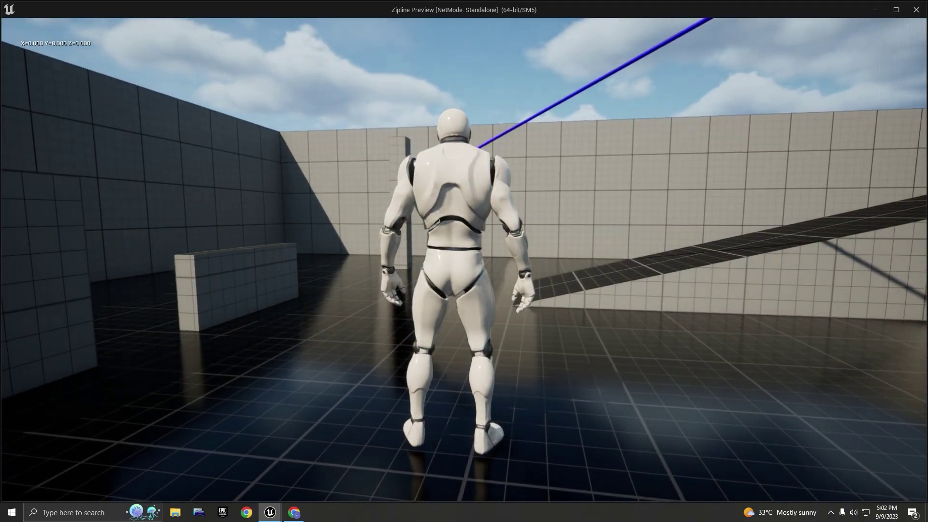
pyautogui.press('w')
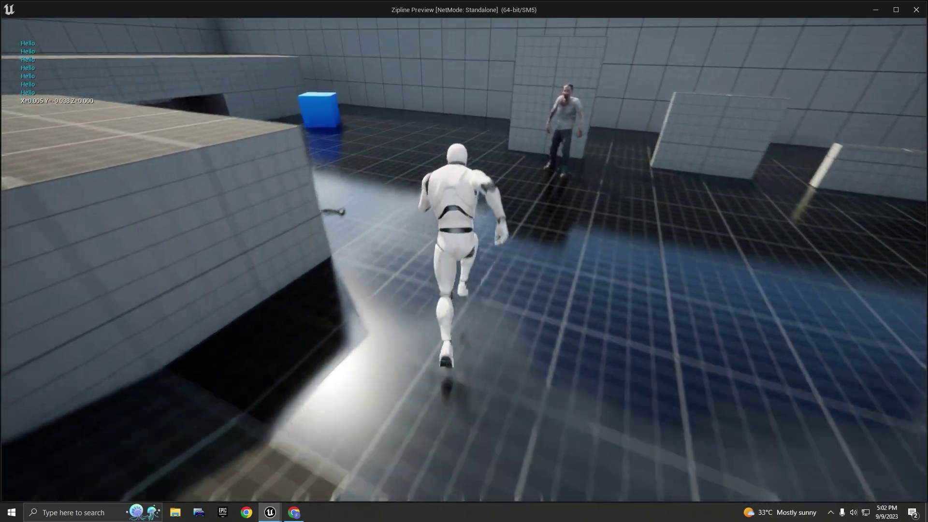
pyautogui.press('w')
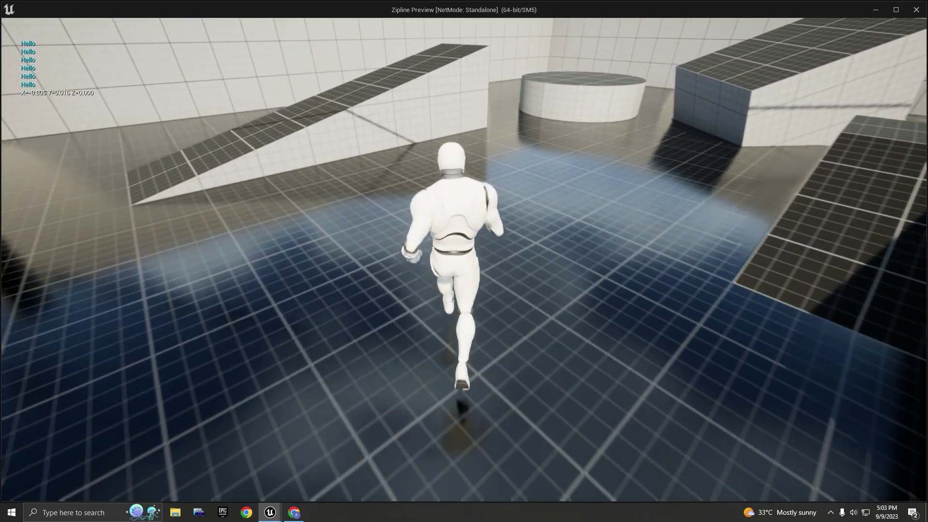
pyautogui.press('Escape')
# Replace the Print String node with a Play World Camera Shake node connected to the AnimNotify_Whatevernotify event.
pyautogui.scroll(-6, 572, 219)
pyautogui.scroll(6, 572, 220)
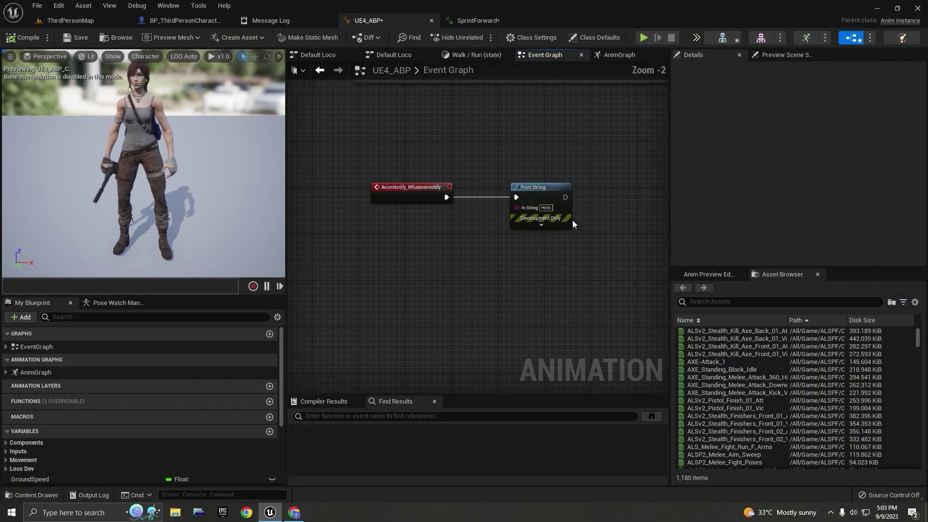
pyautogui.click(505, 227)
pyautogui.press('Delete')
pyautogui.moveTo(414, 196); pyautogui.dragTo(454, 202)
pyautogui.write('play worl')
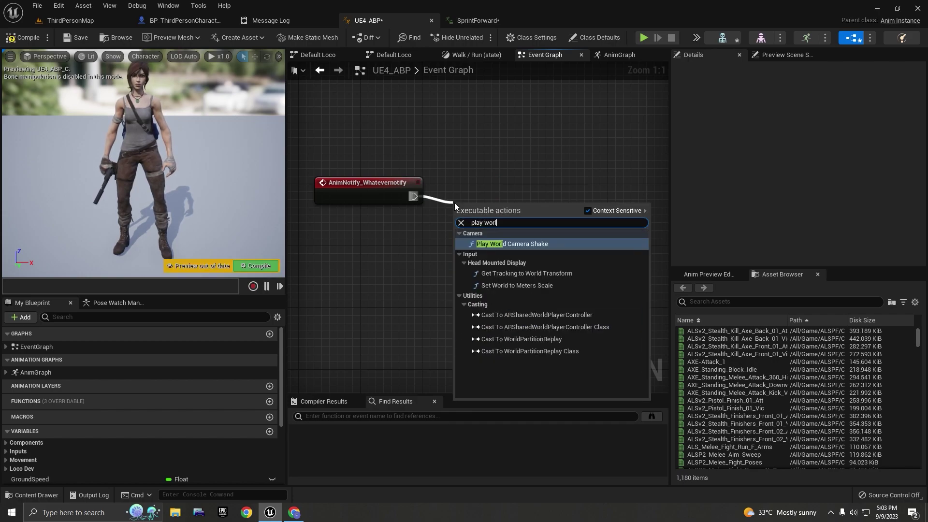
pyautogui.press('Return')
pyautogui.moveTo(497, 200); pyautogui.dragTo(529, 180)
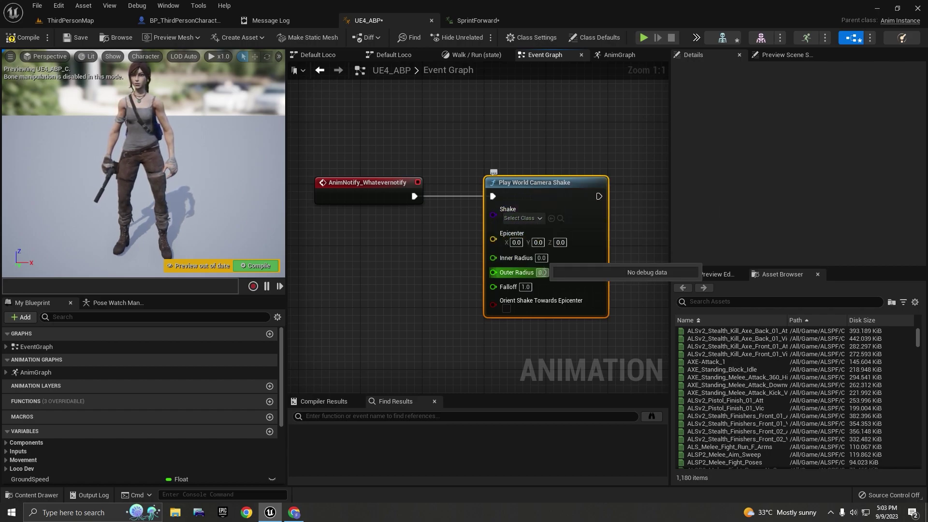
# Set both the Inner Radius and the Outer Radius of the Play World Camera Shake node to 333333.
pyautogui.moveTo(454, 287); pyautogui.dragTo(511, 253, button='right')
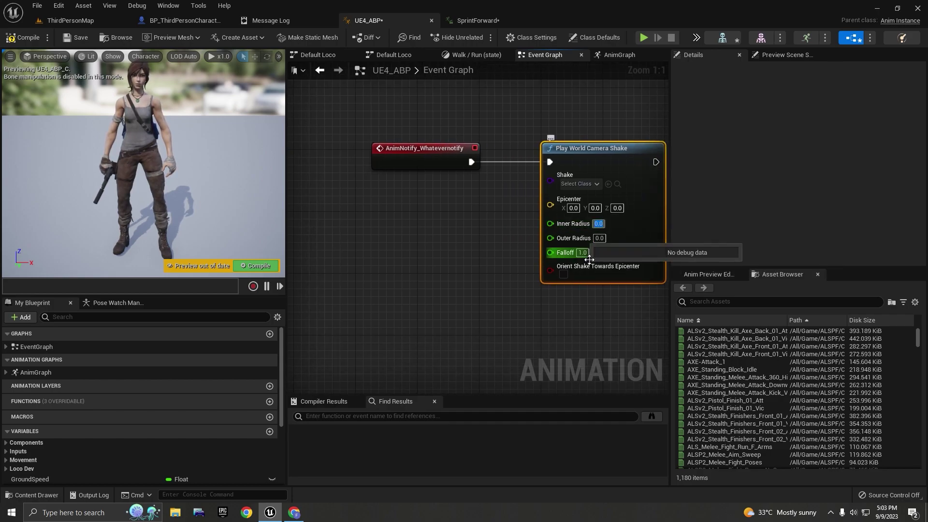
pyautogui.write('333333')
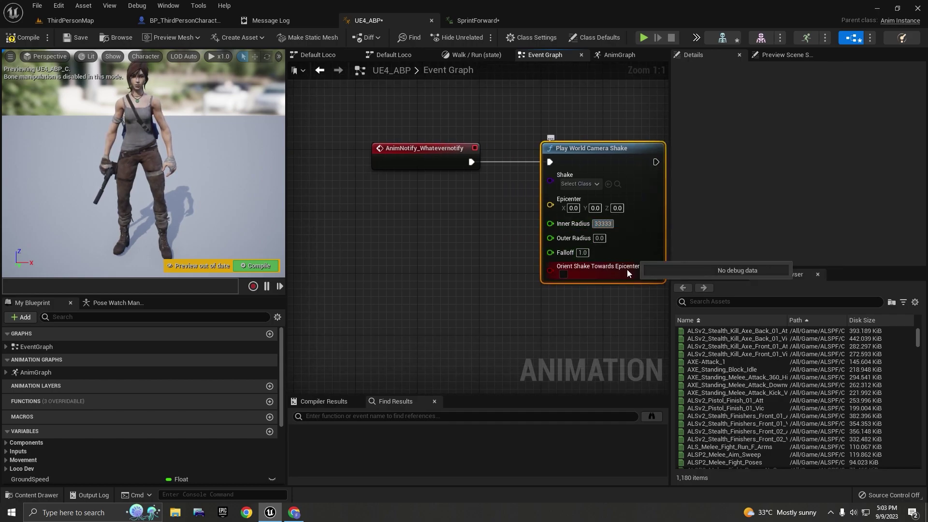
pyautogui.hotkey('ctrl', 'a')
pyautogui.click(599, 239)
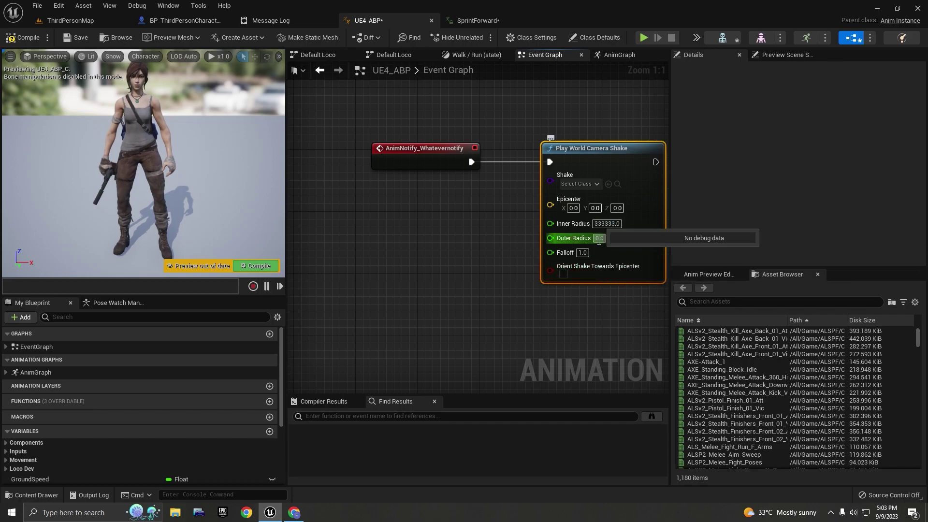
pyautogui.moveTo(505, 235); pyautogui.dragTo(501, 246, button='right')
pyautogui.scroll(1, 464, 235)
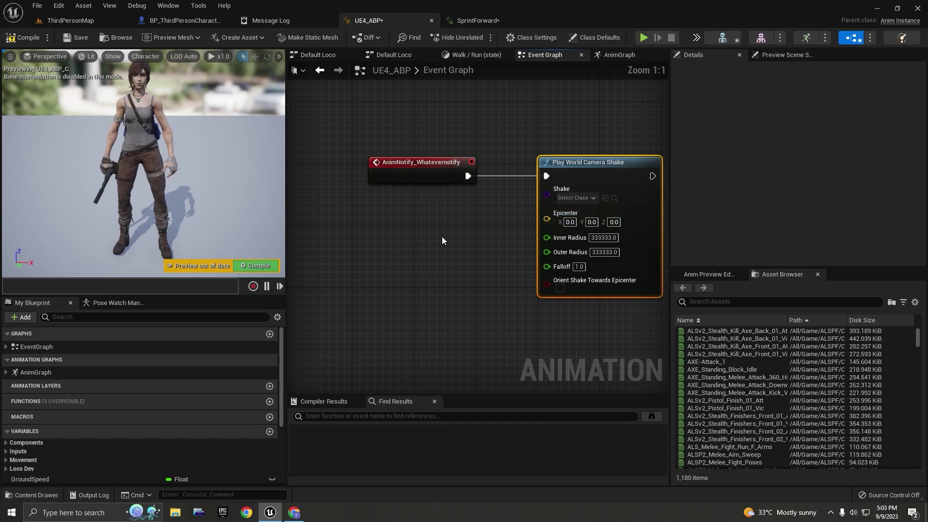
# Add a Get Char REF node, get its actor location, and feed that location into the Play World Camera Shake node's Epicenter.
pyautogui.rightClick(442, 237)
pyautogui.click(441, 238)
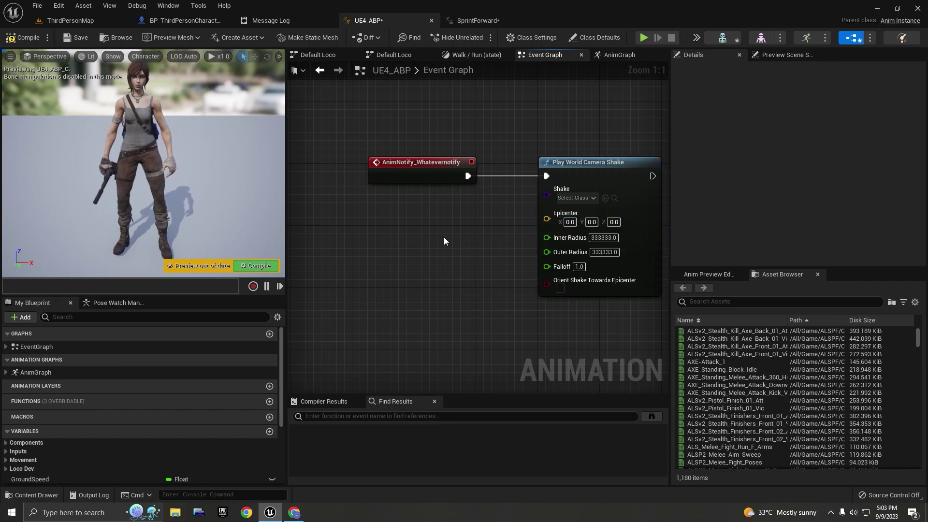
pyautogui.scroll(-5, 131, 401)
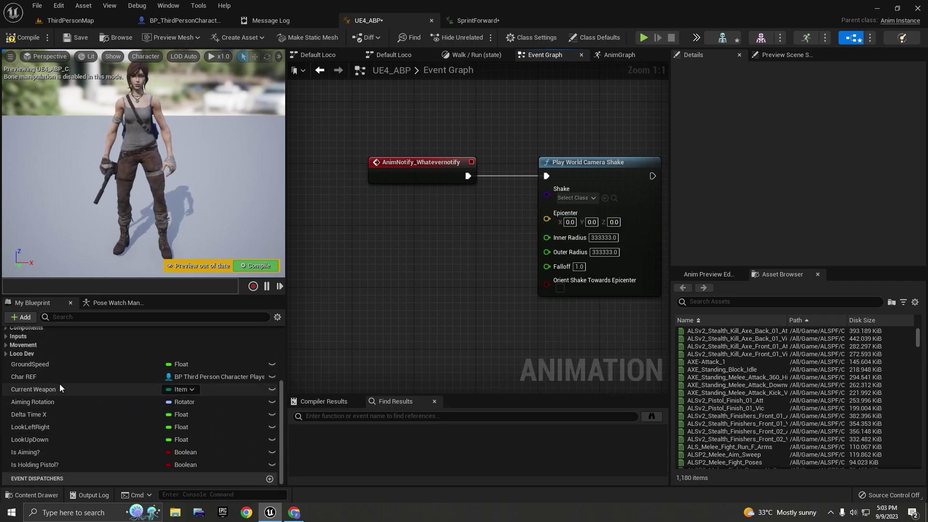
pyautogui.click(80, 378)
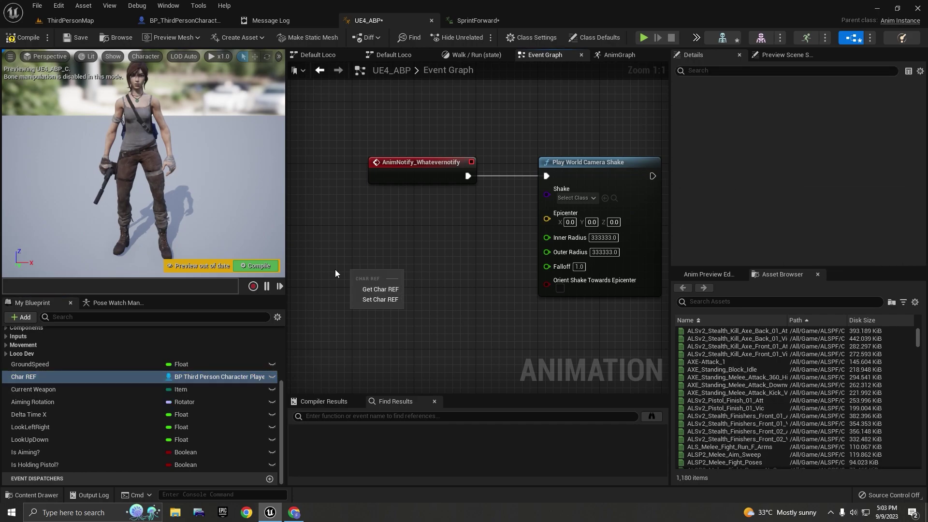
pyautogui.click(385, 289)
pyautogui.moveTo(405, 281); pyautogui.dragTo(418, 275)
pyautogui.write('get ac')
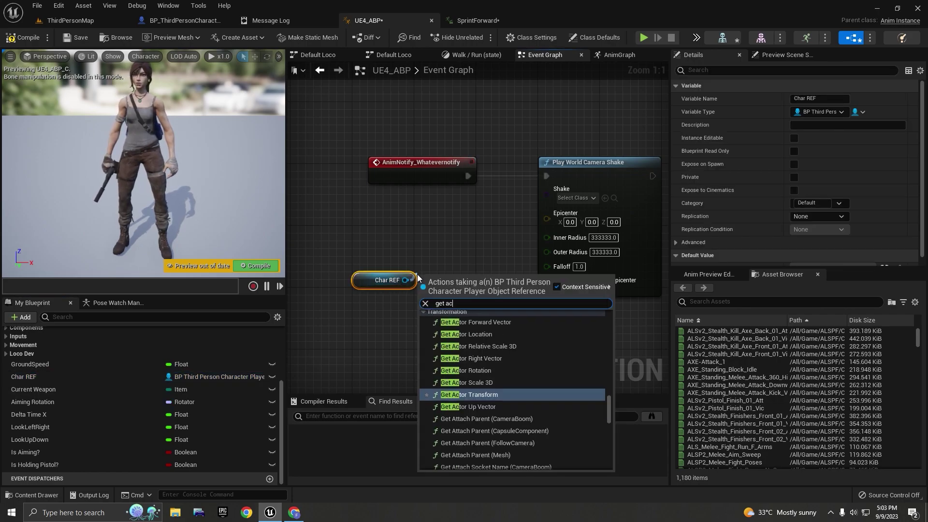
pyautogui.write('tor loca')
pyautogui.press('Return')
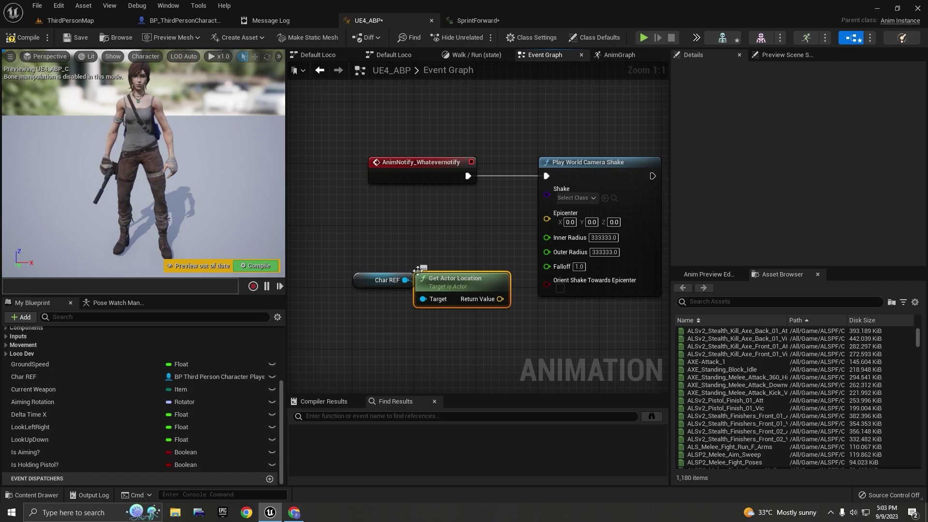
pyautogui.moveTo(457, 272); pyautogui.dragTo(570, 214)
pyautogui.keyDown('ctrl'); pyautogui.click(389, 279); pyautogui.keyUp('ctrl')
# Look through the available classes for the Play World Camera Shake node's Shake input without choosing one.
pyautogui.scroll(-8, 501, 249)
pyautogui.scroll(4, 519, 215)
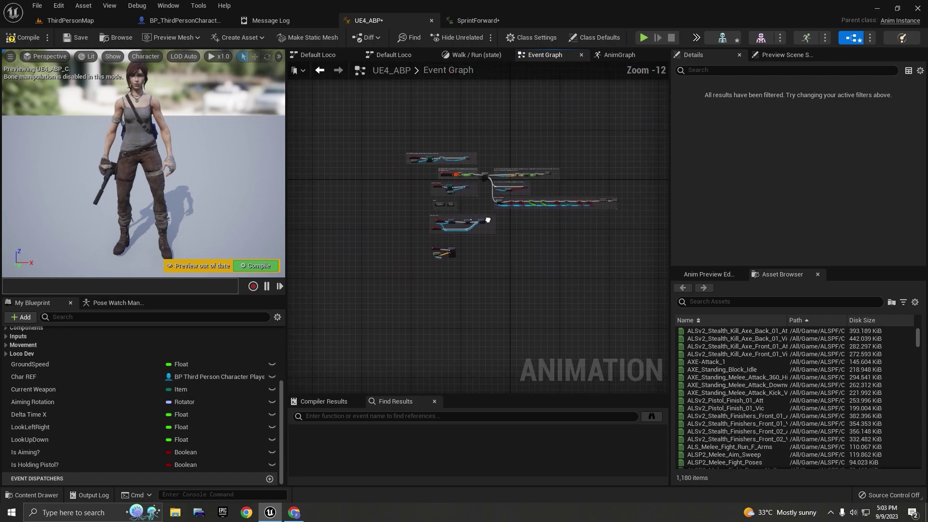
pyautogui.scroll(3, 442, 246)
pyautogui.scroll(1, 475, 277)
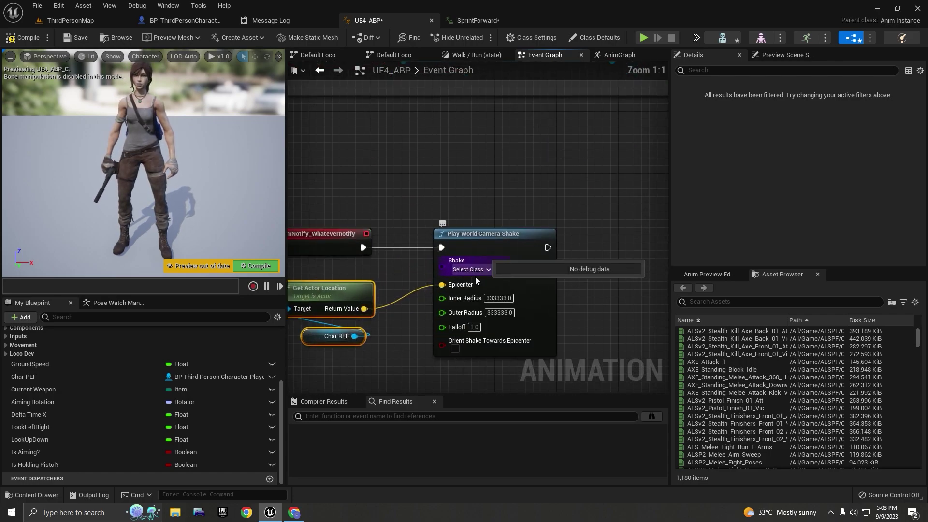
pyautogui.click(472, 269)
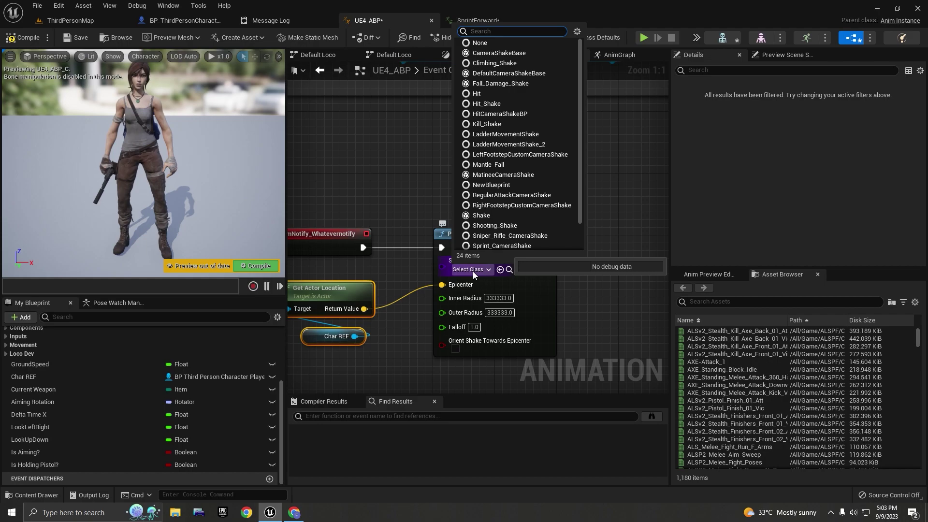
pyautogui.scroll(-1, 512, 179)
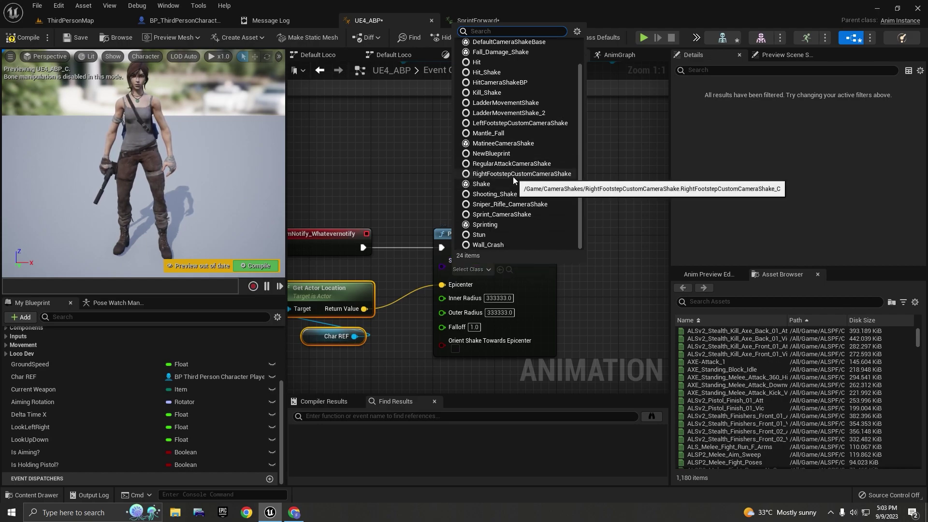
pyautogui.scroll(1, 490, 148)
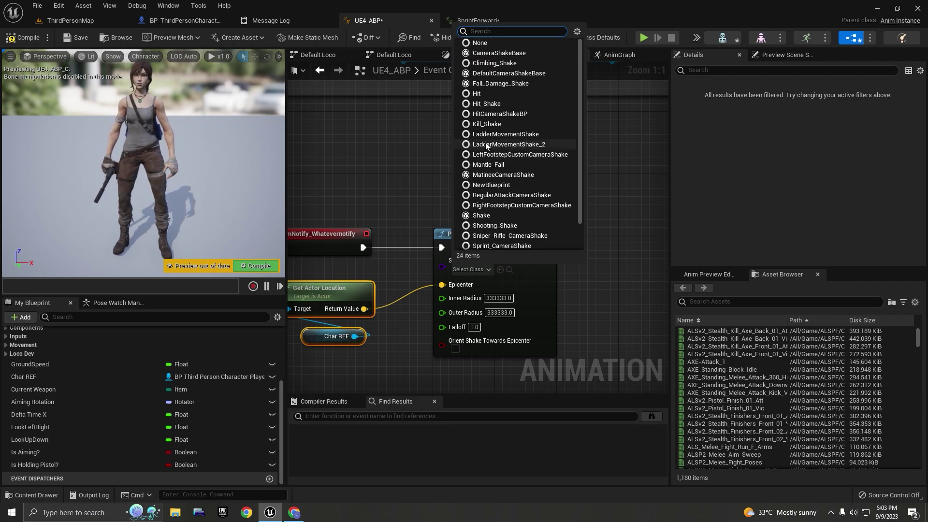
pyautogui.click(400, 147)
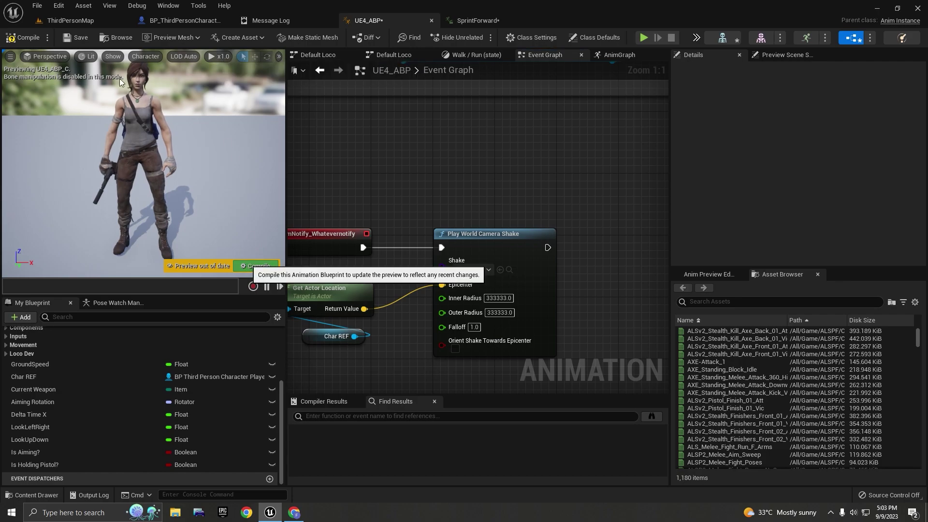
# Find the Events section of the Event Graph and open the collapsed Footstep Events graph to view its camera shake nodes.
pyautogui.scroll(-5, 527, 165)
pyautogui.scroll(-2, 542, 147)
pyautogui.moveTo(542, 147); pyautogui.dragTo(454, 253, button='right')
pyautogui.scroll(3, 409, 173)
pyautogui.scroll(-1, 404, 209)
pyautogui.moveTo(404, 210); pyautogui.dragTo(411, 77, button='right')
pyautogui.scroll(5, 414, 211)
pyautogui.scroll(-6, 415, 215)
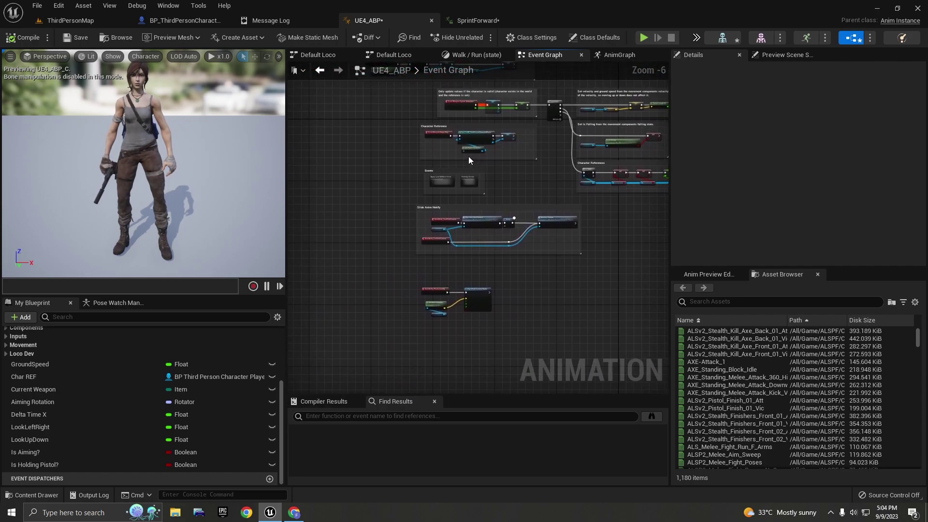
pyautogui.scroll(6, 469, 160)
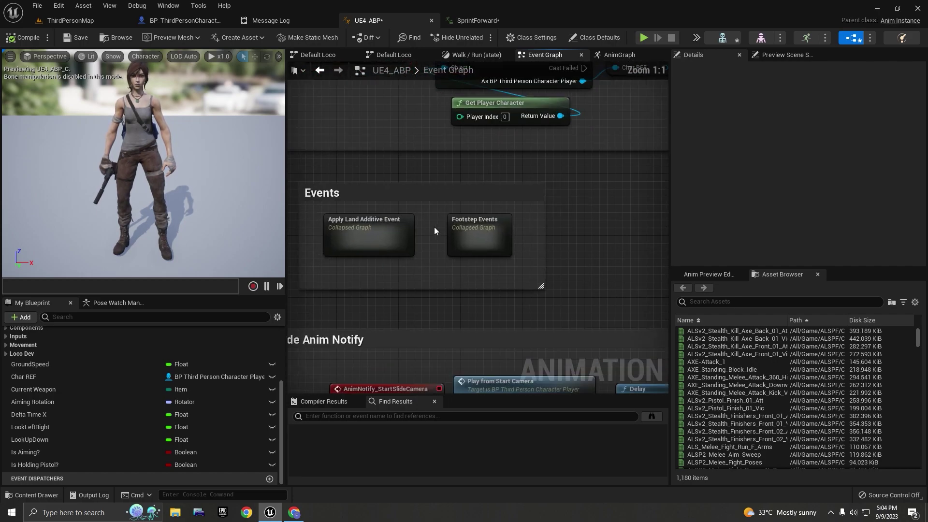
pyautogui.doubleClick(477, 248)
pyautogui.scroll(6, 485, 244)
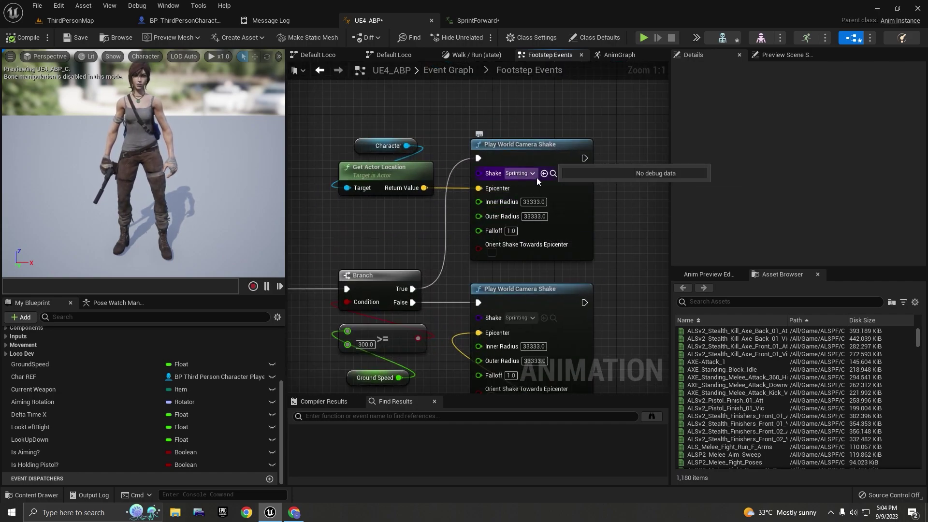
# Open the Sprinting camera shake asset used in Footstep Events and examine its oscillation and Anim Shake settings.
pyautogui.click(553, 173)
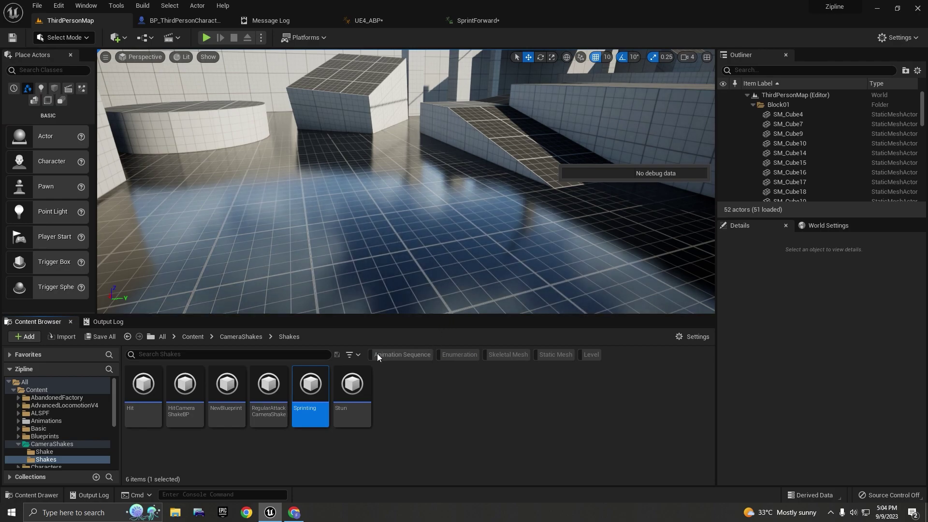
pyautogui.doubleClick(311, 411)
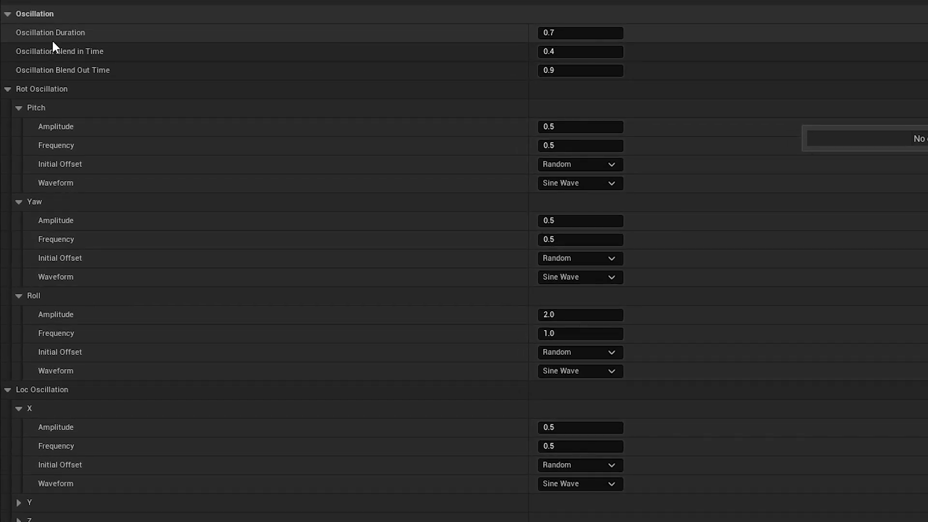
pyautogui.moveTo(48, 39)
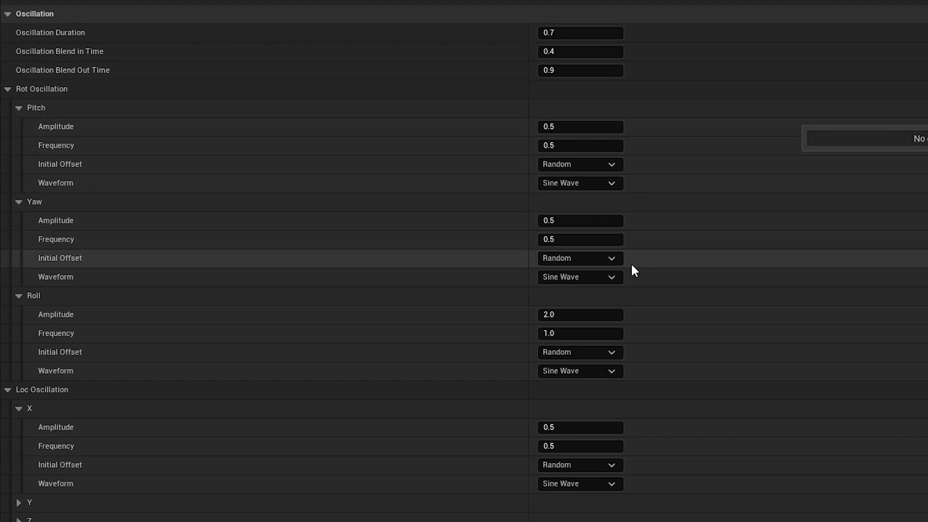
pyautogui.scroll(-1, 634, 226)
pyautogui.scroll(-4, 622, 339)
pyautogui.scroll(-3, 608, 288)
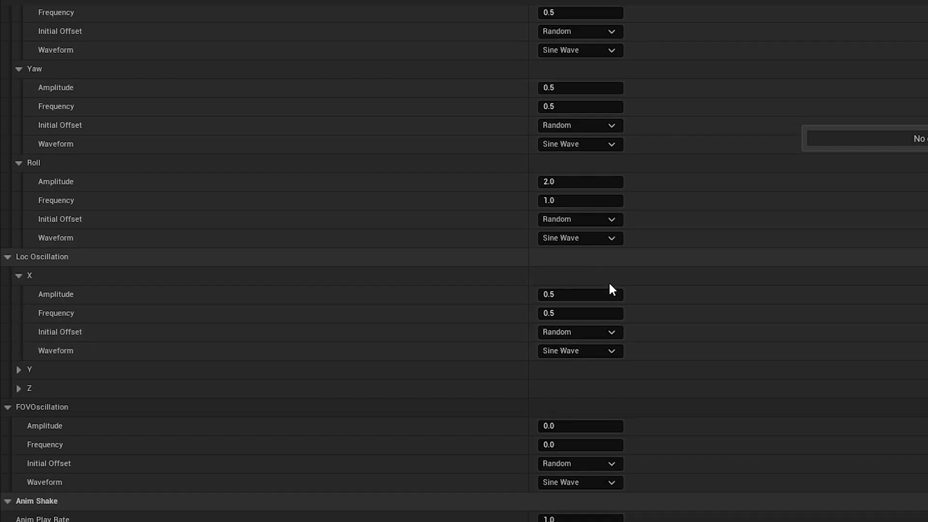
pyautogui.scroll(8, 633, 212)
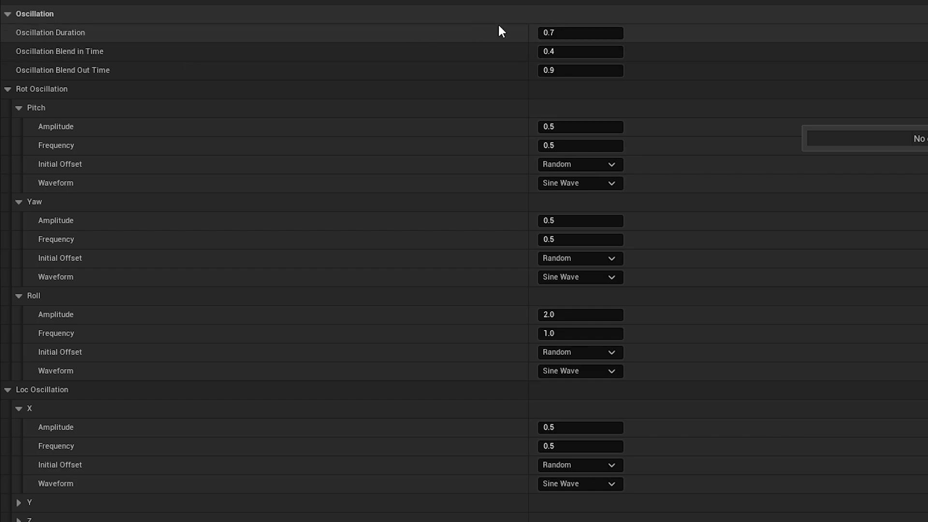
pyautogui.scroll(-13, 752, 145)
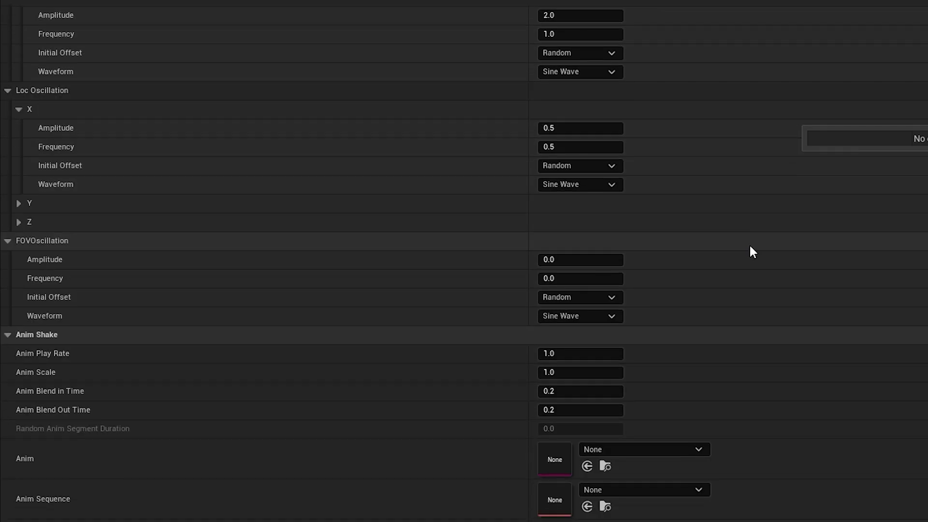
pyautogui.scroll(13, 744, 271)
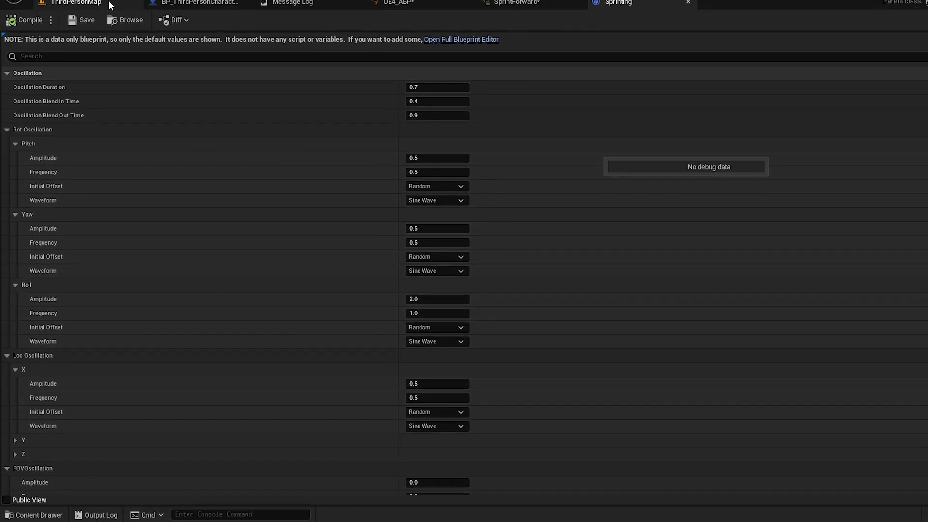
# In ThirdPersonMap's CameraShakes/Shakes folder, create a Blueprint Class with MatineeCameraShake as parent and name it SprintImpulse.
pyautogui.click(60, 25)
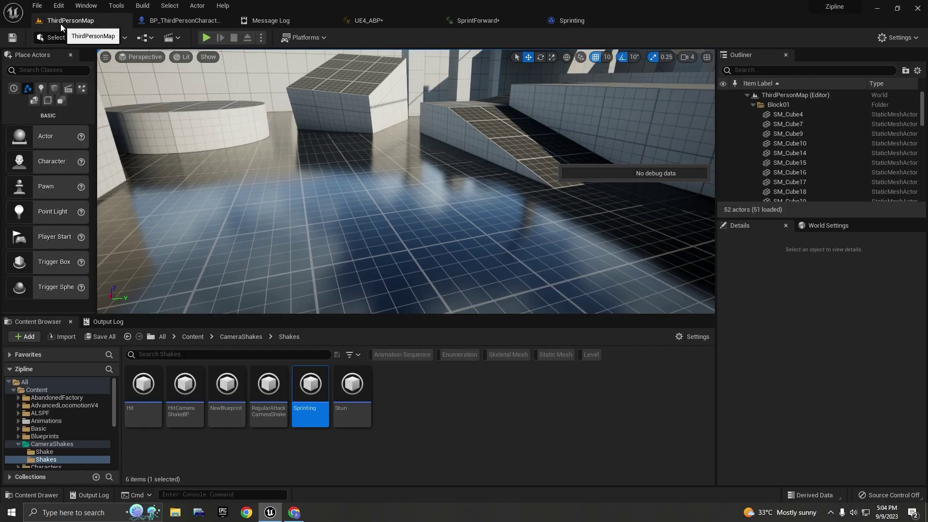
pyautogui.click(460, 404)
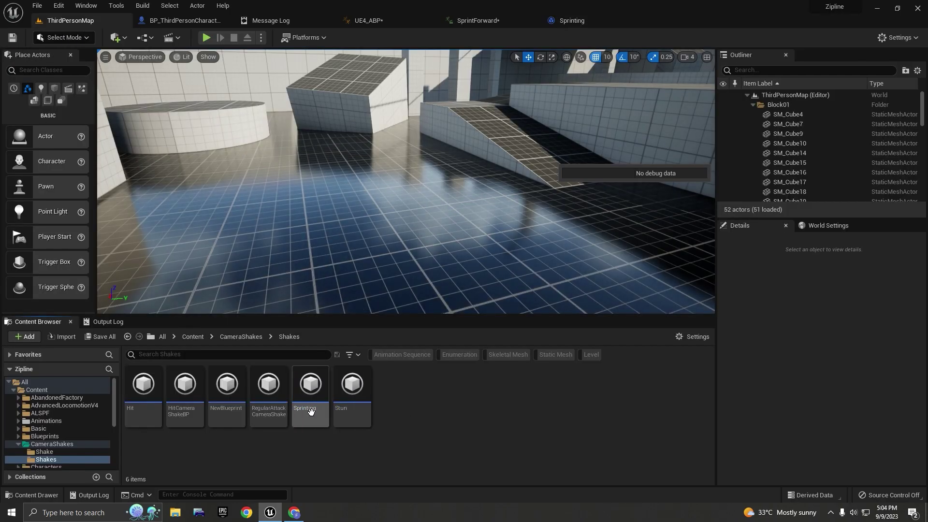
pyautogui.rightClick(428, 416)
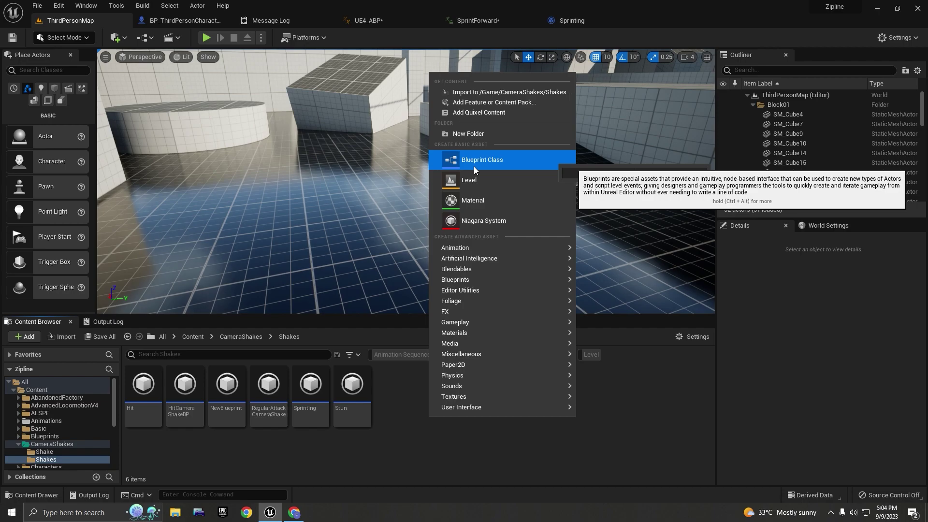
pyautogui.click(473, 167)
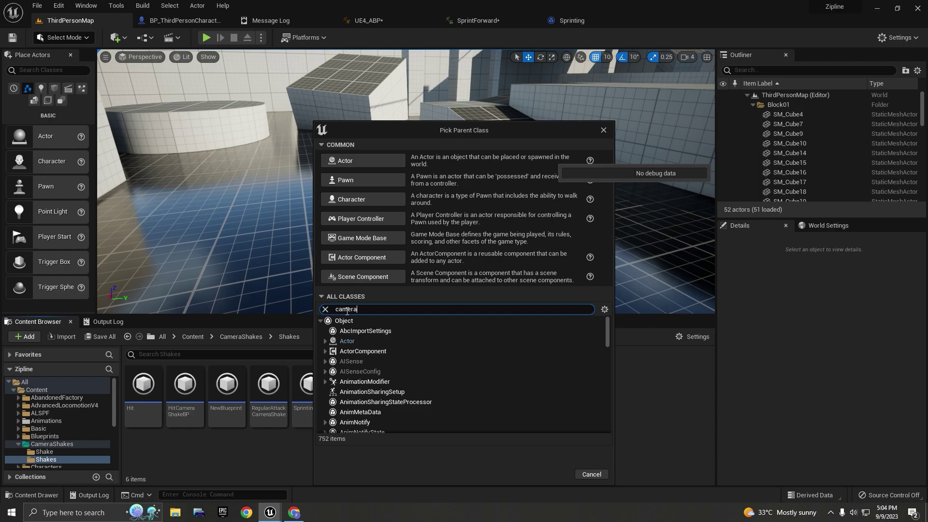
pyautogui.write('shake')
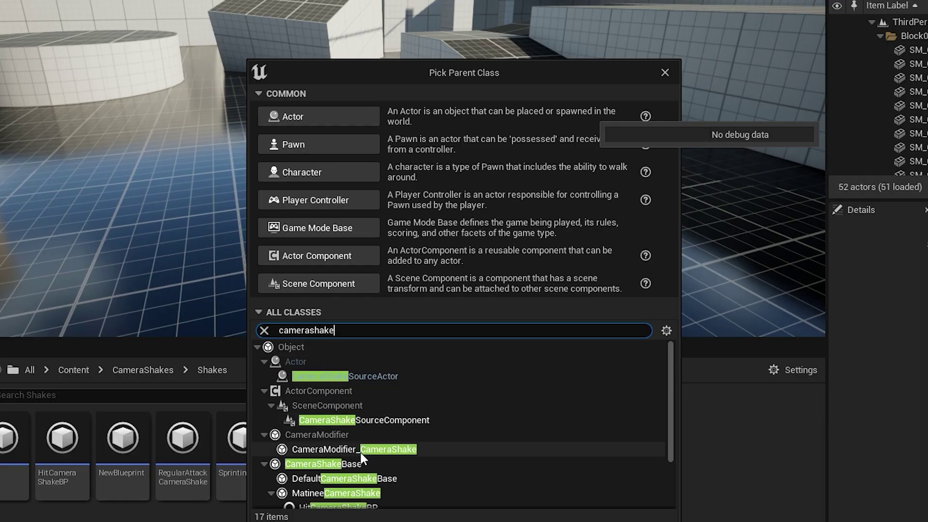
pyautogui.scroll(-3, 360, 450)
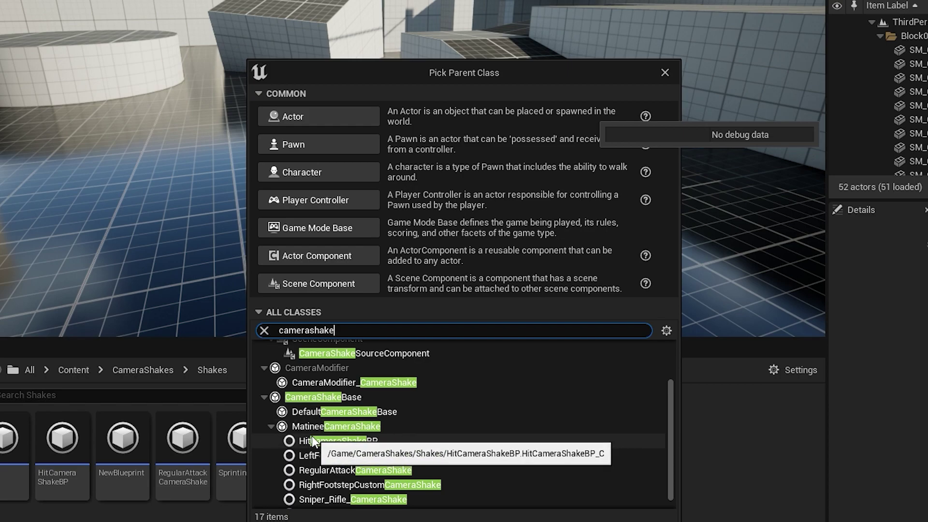
pyautogui.click(305, 424)
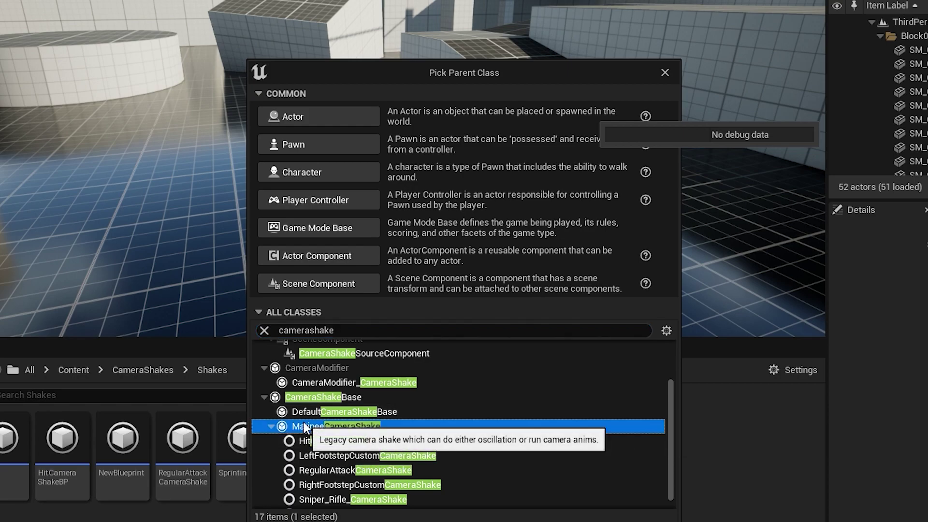
pyautogui.click(341, 397)
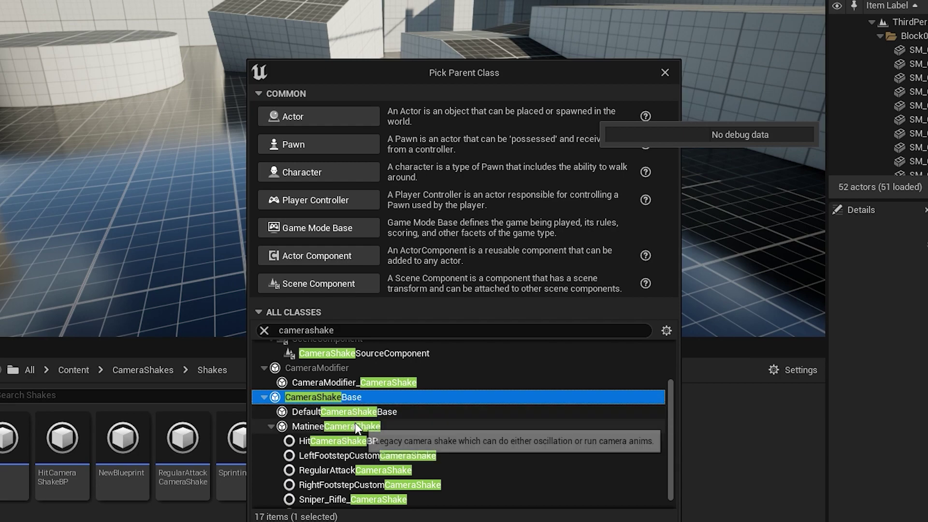
pyautogui.click(335, 425)
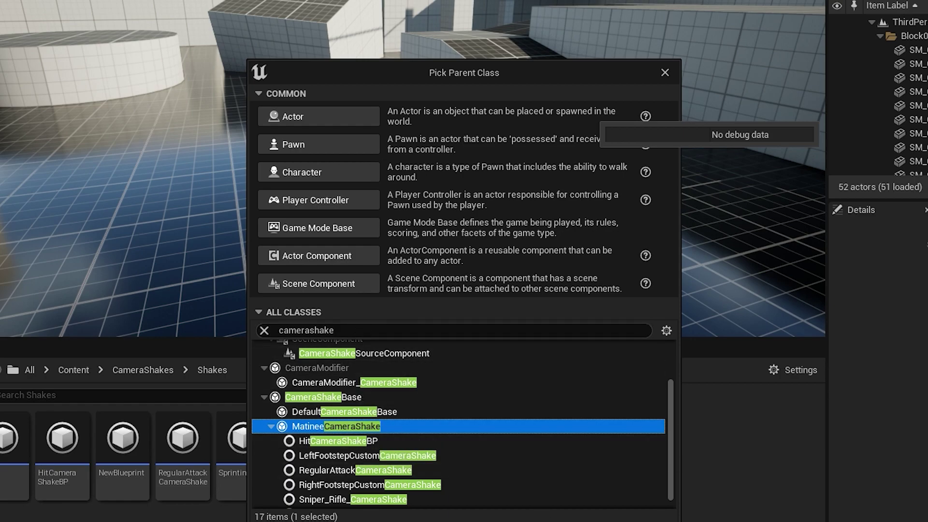
pyautogui.click(596, 521)
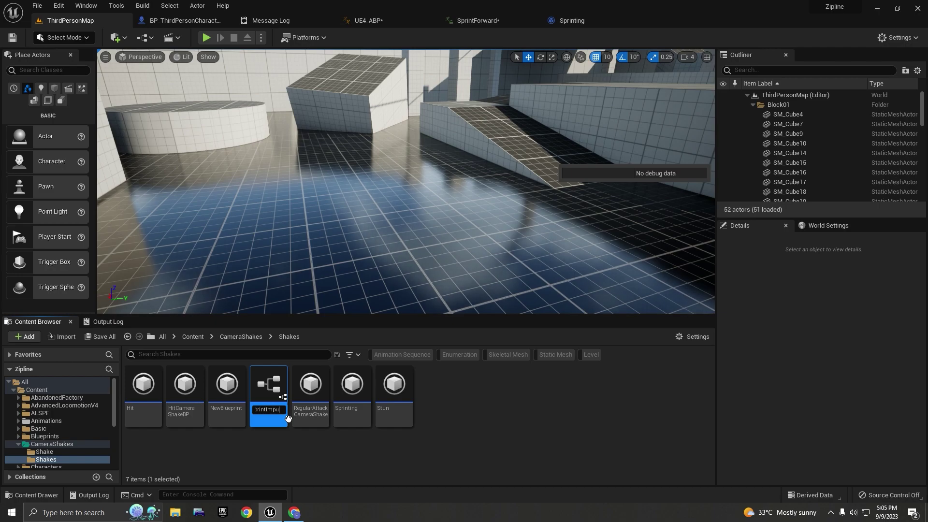
pyautogui.press('Return')
# Save the SprintImpulse blueprint, close it, and reopen it to review its oscillation and Anim Shake defaults.
pyautogui.doubleClick(293, 419)
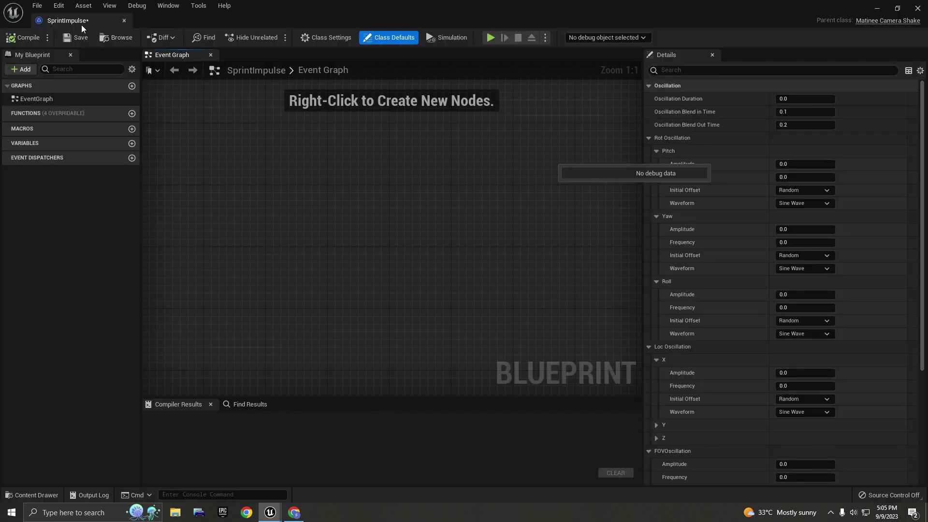
pyautogui.click(72, 38)
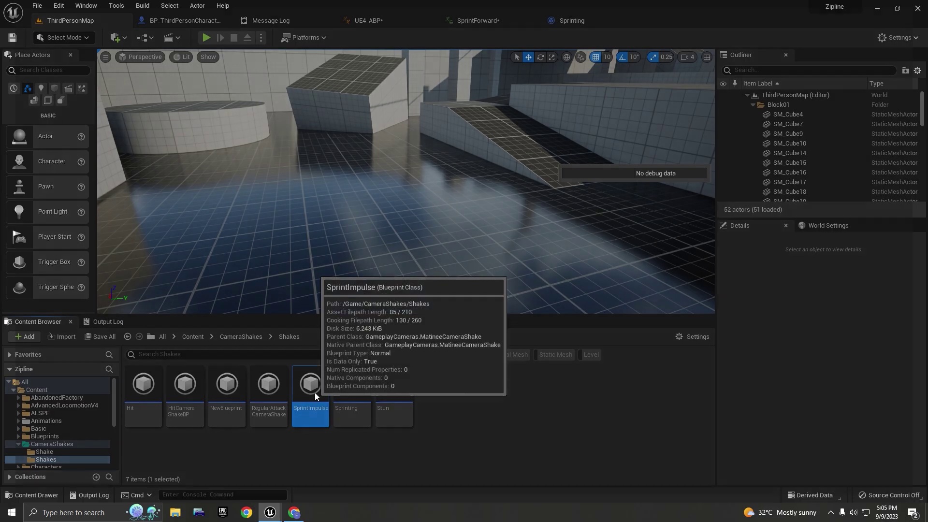
pyautogui.doubleClick(314, 393)
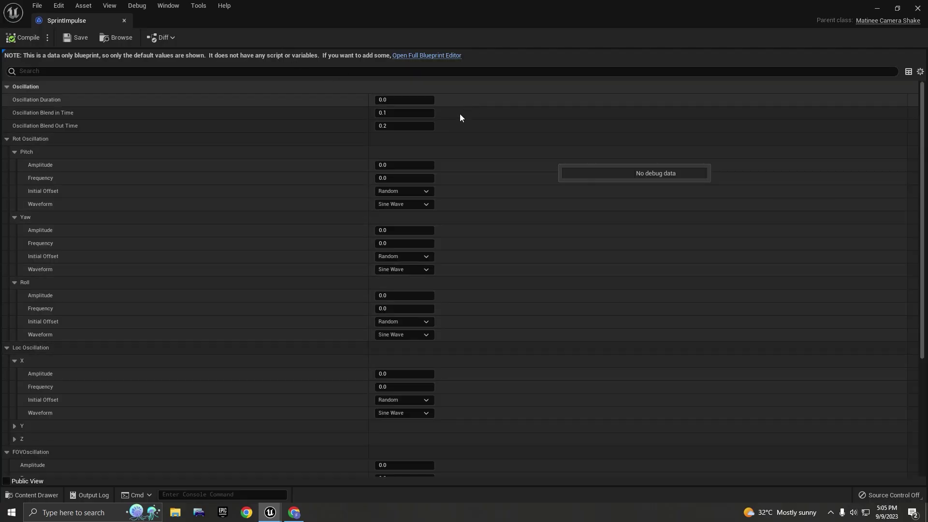
pyautogui.scroll(-4, 438, 310)
pyautogui.scroll(-5, 440, 308)
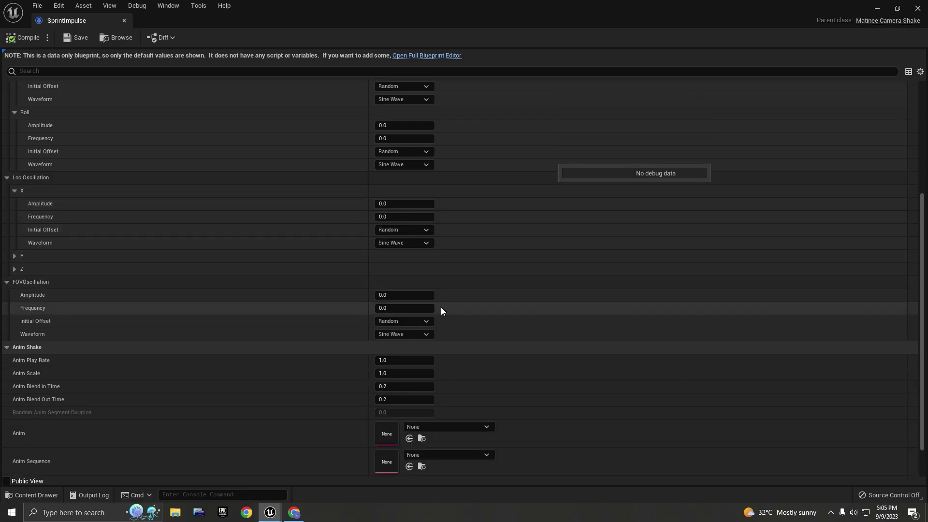
# Dock the SprintImpulse editor with the other open assets and review the Sprinting camera shake's oscillation settings for comparison.
pyautogui.moveTo(72, 21); pyautogui.dragTo(292, 22)
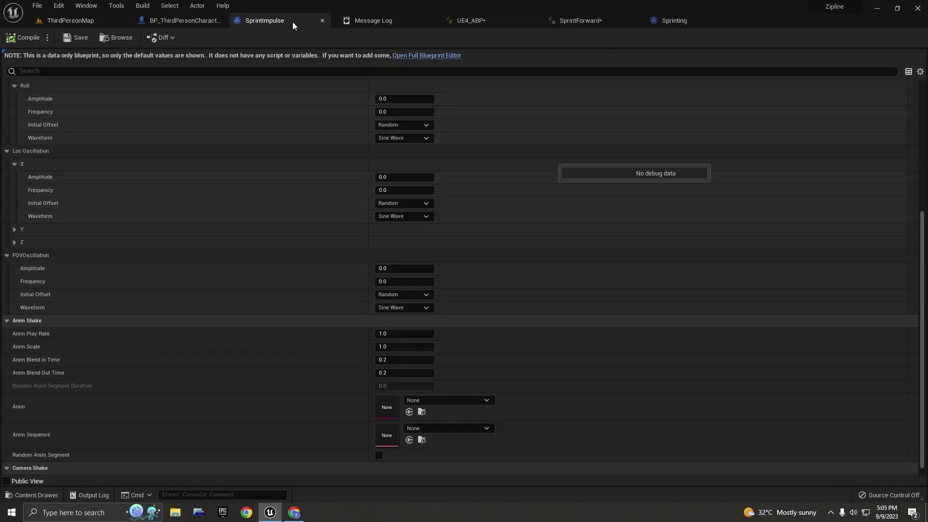
pyautogui.click(681, 21)
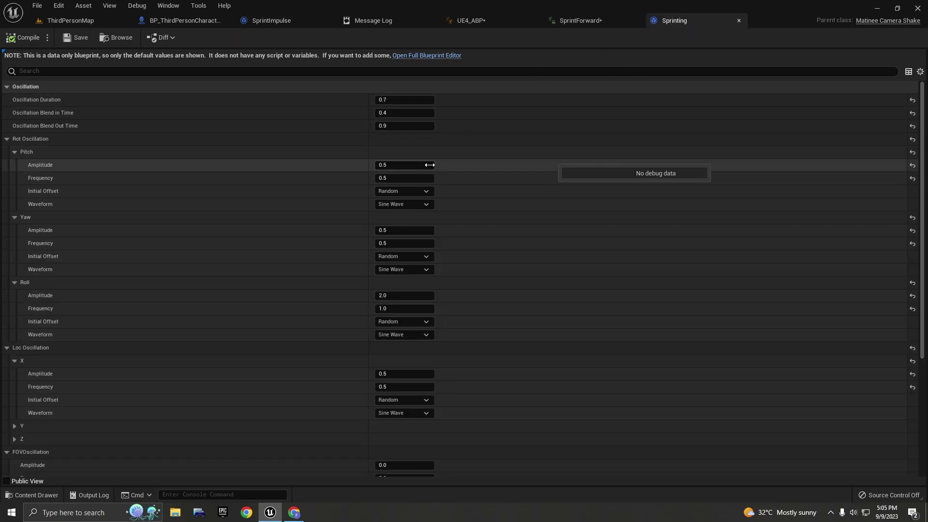
pyautogui.scroll(-3, 362, 120)
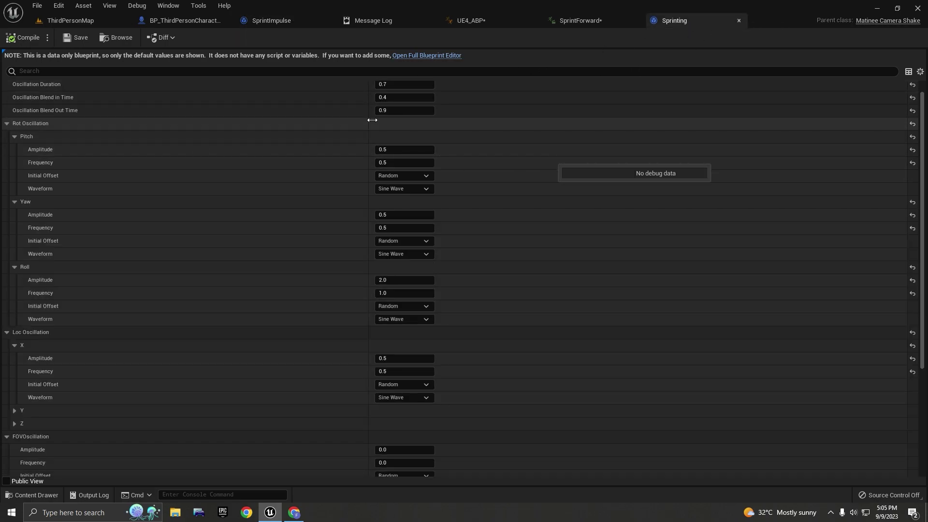
pyautogui.scroll(-3, 431, 258)
pyautogui.scroll(-2, 349, 358)
pyautogui.scroll(8, 343, 310)
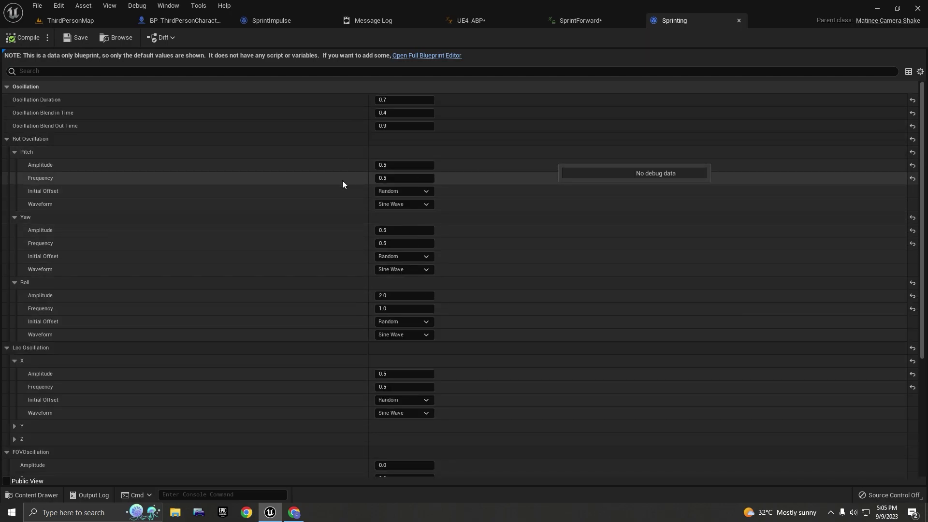
# In UE4_ABP's Event Graph, open the collapsed Apply Land Additive Event graph and view its Play World Camera Shake node.
pyautogui.click(471, 20)
pyautogui.moveTo(461, 195); pyautogui.dragTo(414, 293, button='right')
pyautogui.scroll(-3, 414, 293)
pyautogui.scroll(6, 411, 179)
pyautogui.scroll(-3, 373, 266)
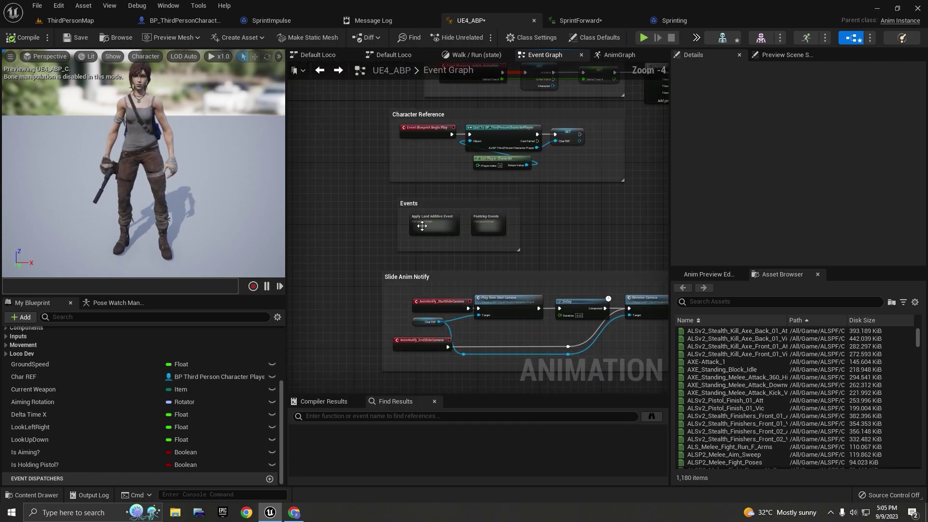
pyautogui.scroll(2, 435, 232)
pyautogui.doubleClick(459, 227)
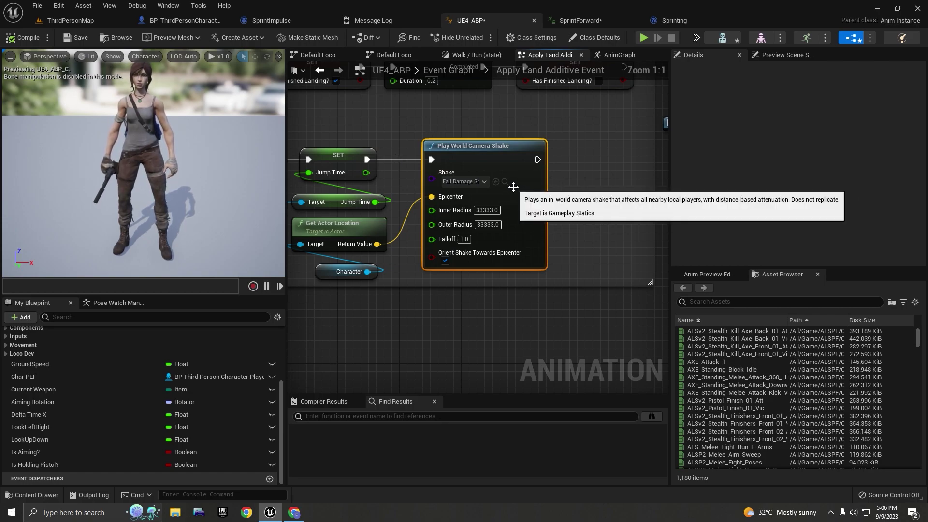
# Locate the camera shake asset used by Play World Camera Shake, open Fall_Damage_Shake, and examine its oscillation and Anim Shake settings.
pyautogui.click(506, 182)
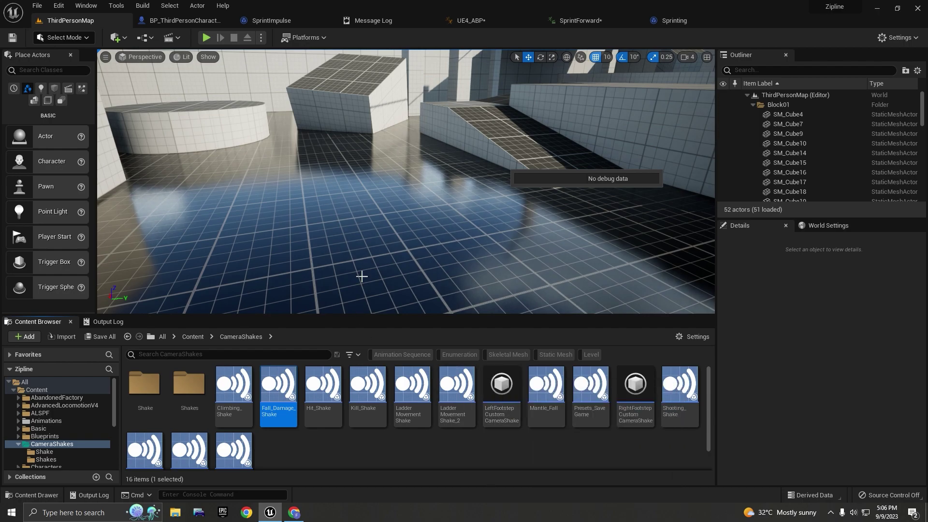
pyautogui.doubleClick(275, 411)
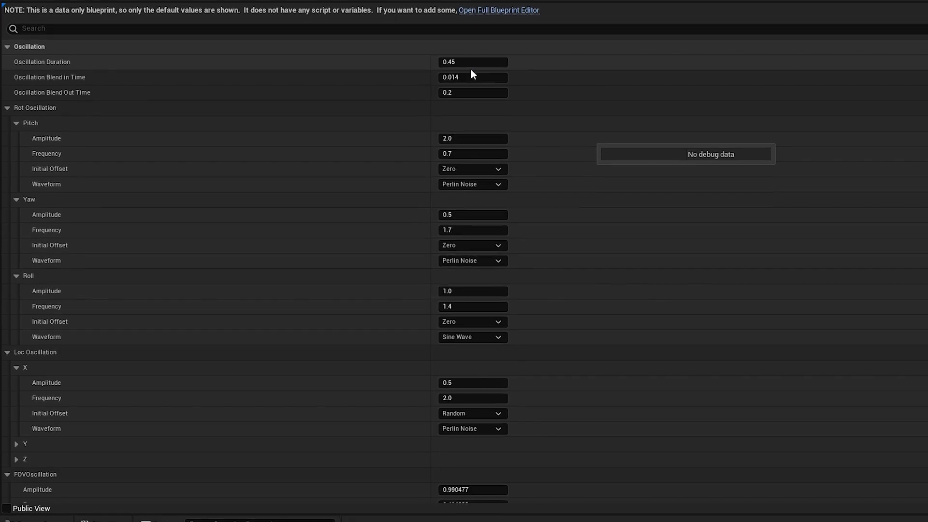
pyautogui.scroll(-4, 698, 211)
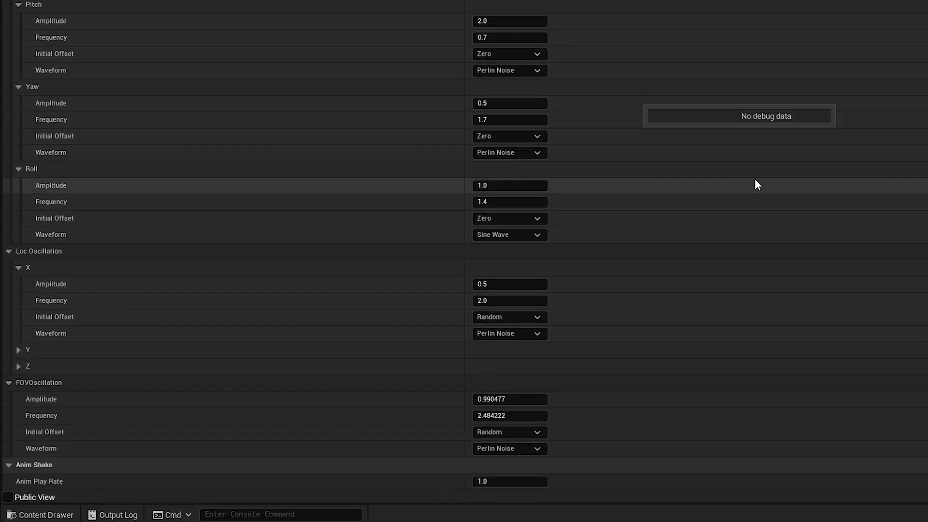
pyautogui.scroll(-5, 755, 181)
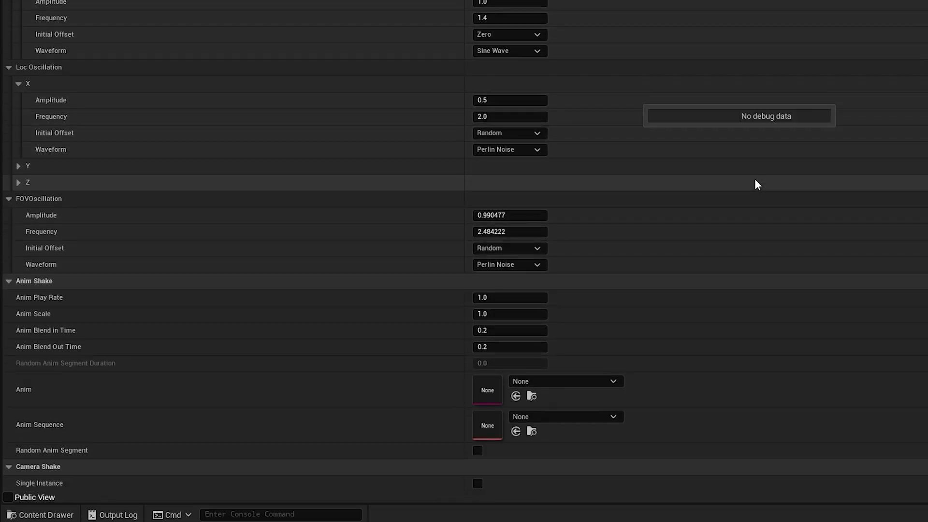
# In UE4_ABP's AnimGraph, open the Default Loco state machine and view the contents of its Land state.
pyautogui.click(434, 23)
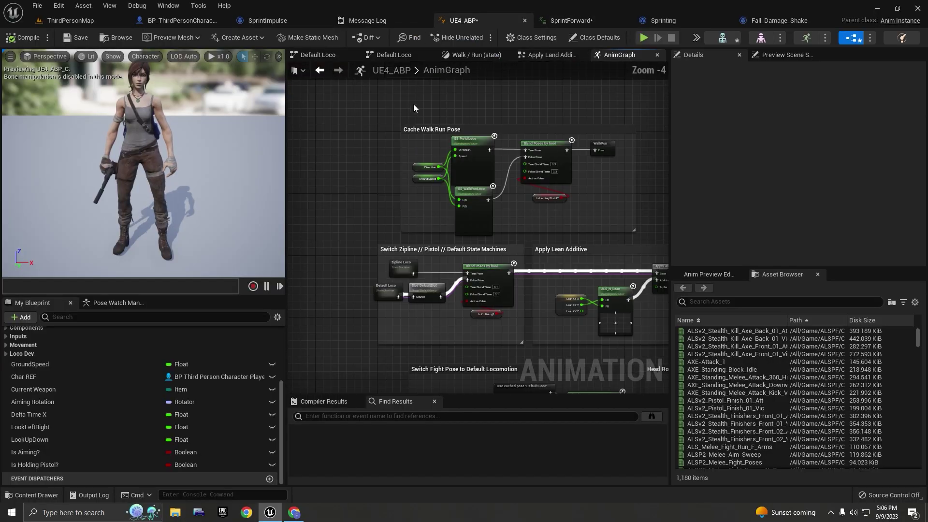
pyautogui.scroll(4, 387, 220)
pyautogui.moveTo(414, 309); pyautogui.dragTo(394, 333, button='right')
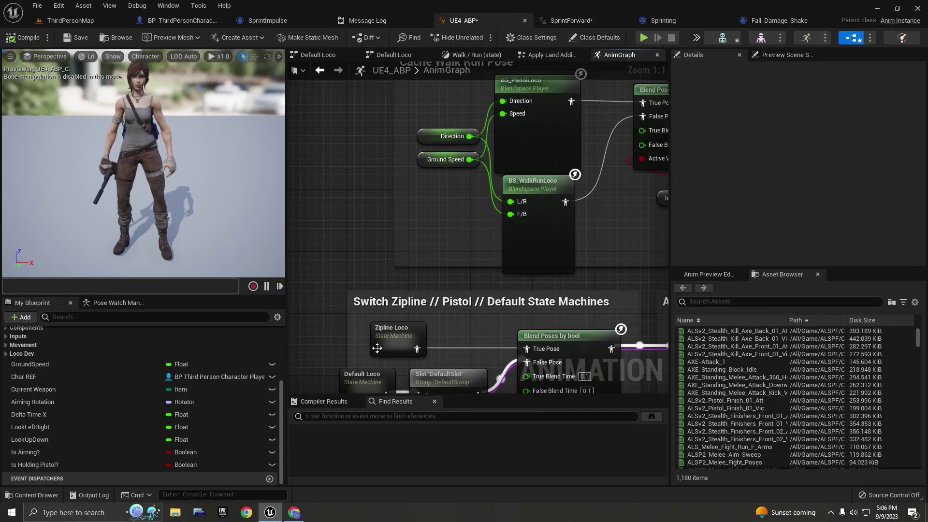
pyautogui.doubleClick(365, 378)
pyautogui.scroll(-2, 466, 238)
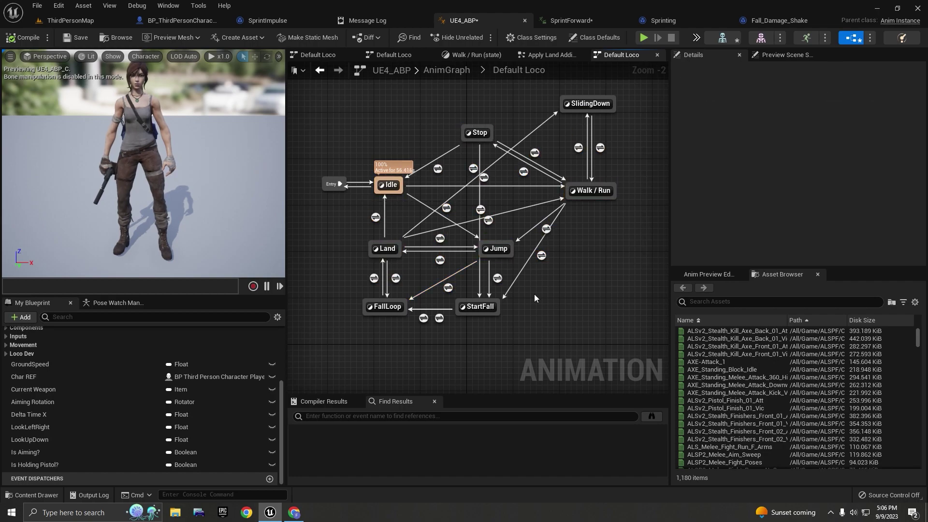
pyautogui.scroll(1, 412, 257)
pyautogui.click(386, 249)
pyautogui.doubleClick(386, 248)
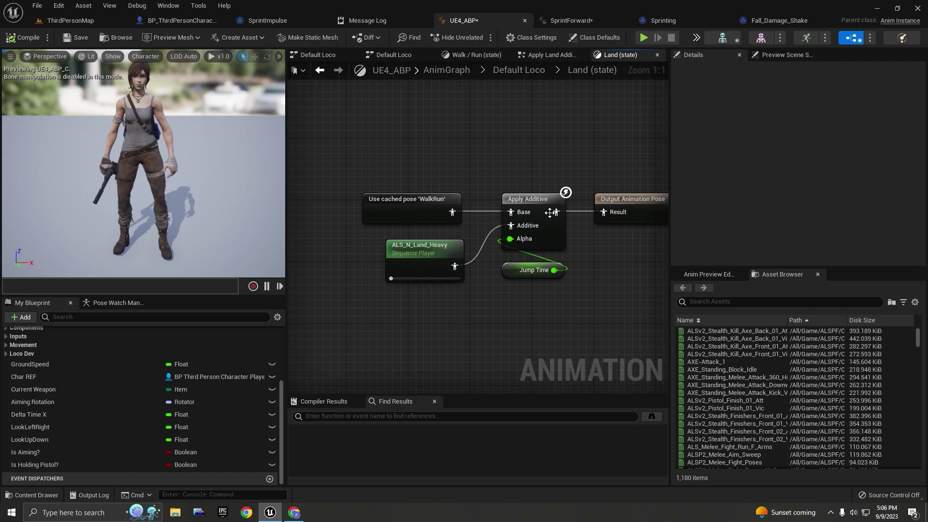
# Open the ALS_N_Land_Heavy animation used in the Land state and scrub through its timeline.
pyautogui.scroll(1, 442, 256)
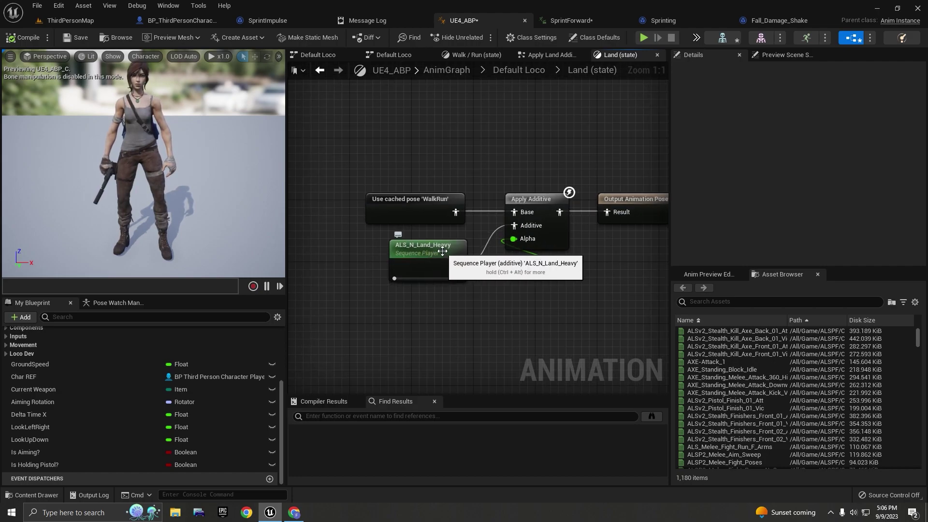
pyautogui.doubleClick(443, 251)
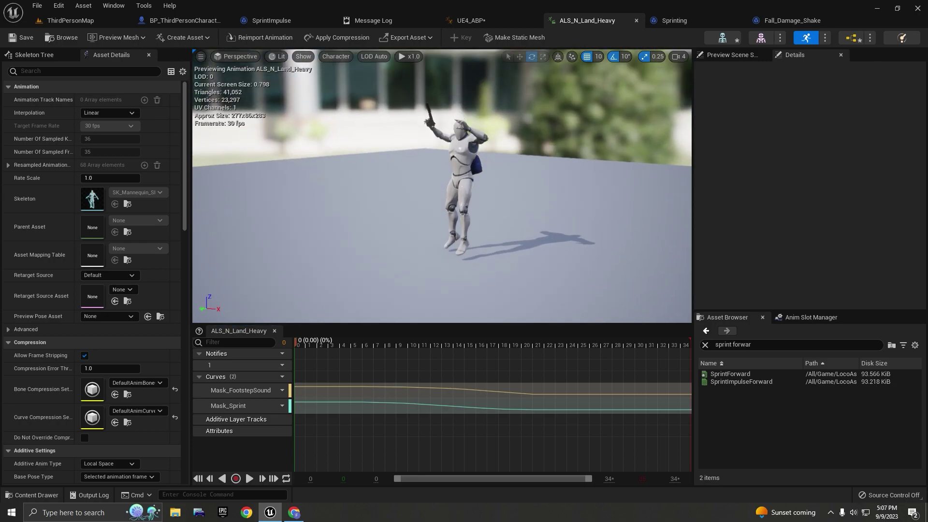
pyautogui.moveTo(320, 345)
pyautogui.mouseDown()
pyautogui.moveTo(292, 347)
pyautogui.moveTo(485, 343)
pyautogui.moveTo(242, 348)
pyautogui.moveTo(527, 345)
pyautogui.moveTo(288, 345)
pyautogui.mouseUp()
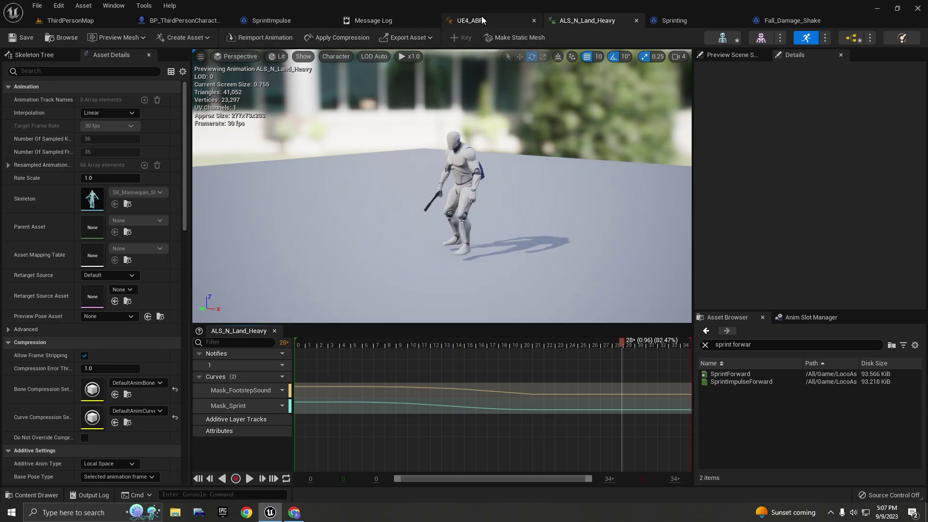
# Return to the Default Loco state machine and examine the Entered State custom events of the Land and Jump states.
pyautogui.click(481, 17)
pyautogui.click(519, 70)
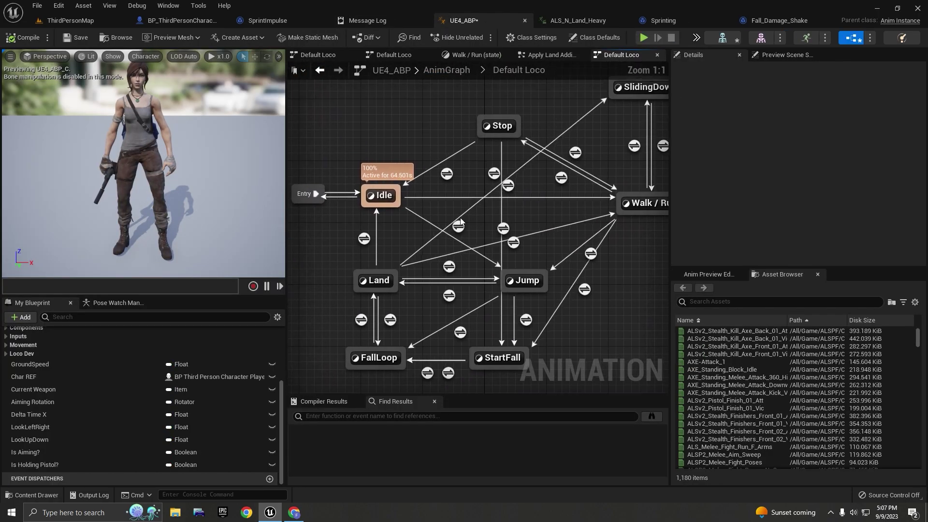
pyautogui.click(385, 286)
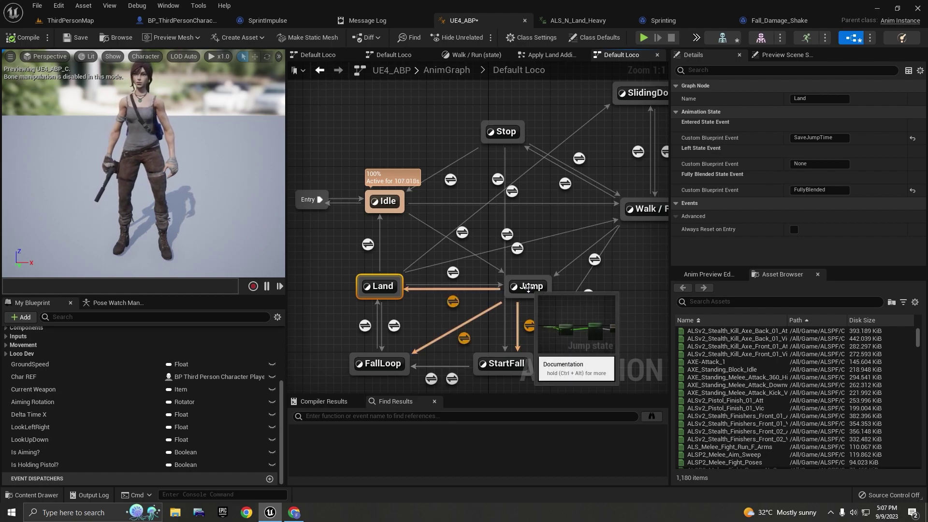
pyautogui.click(530, 286)
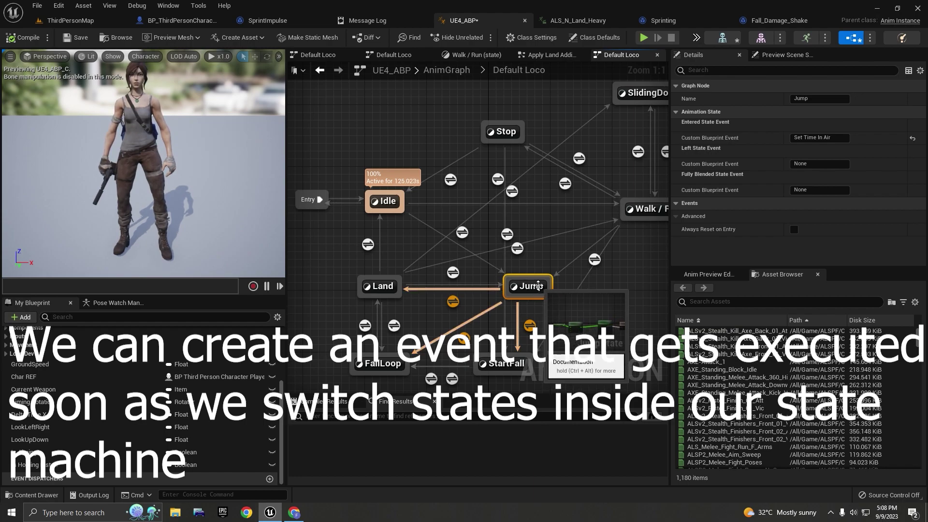
pyautogui.click(816, 139)
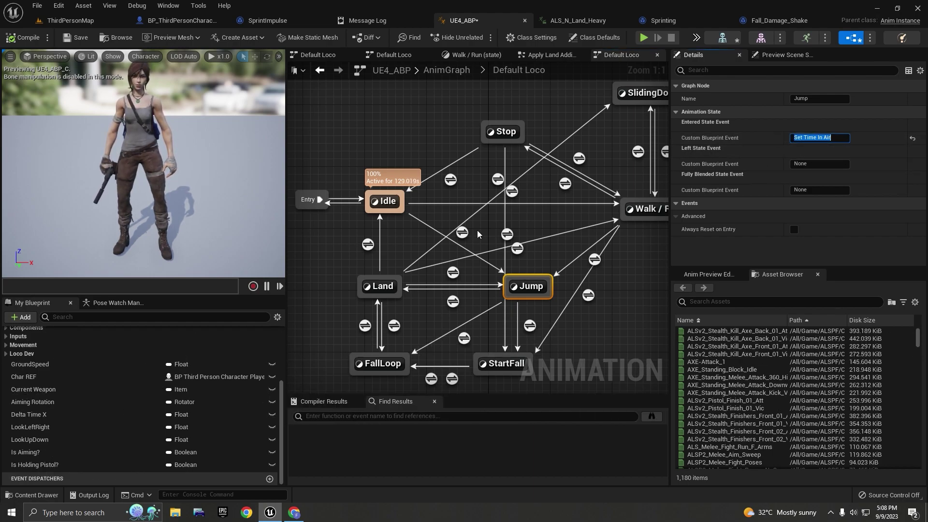
pyautogui.click(373, 288)
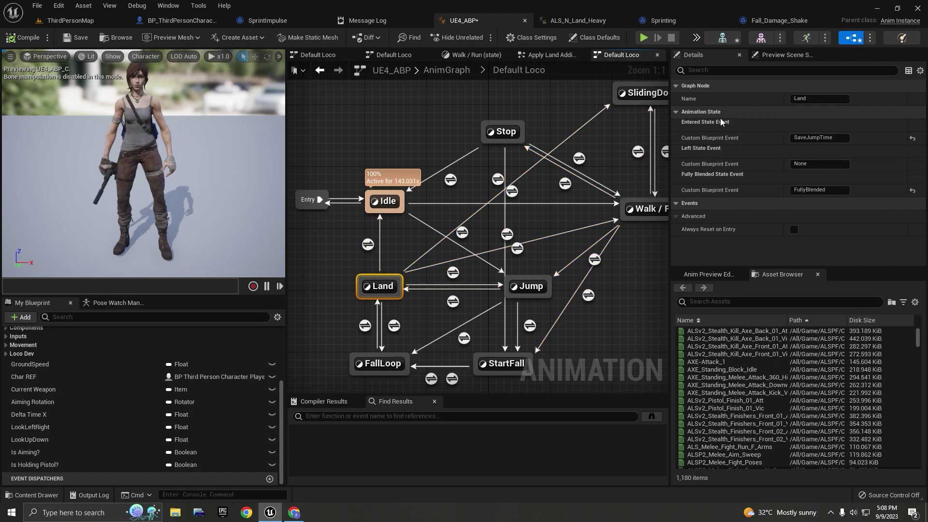
pyautogui.click(812, 140)
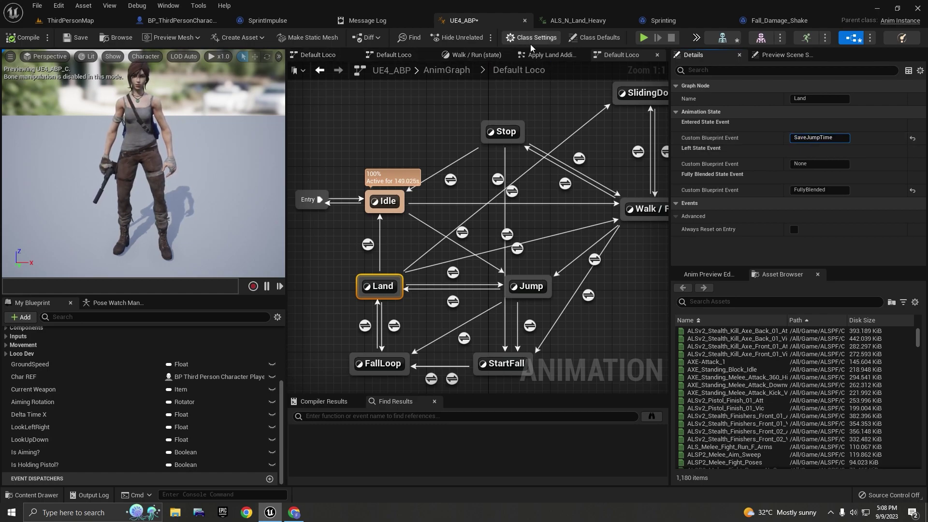
# Go through the open UE4_ABP graphs to Apply Land Additive Event and find the AnimNotify_SaveJumpTime event.
pyautogui.click(553, 57)
pyautogui.click(318, 55)
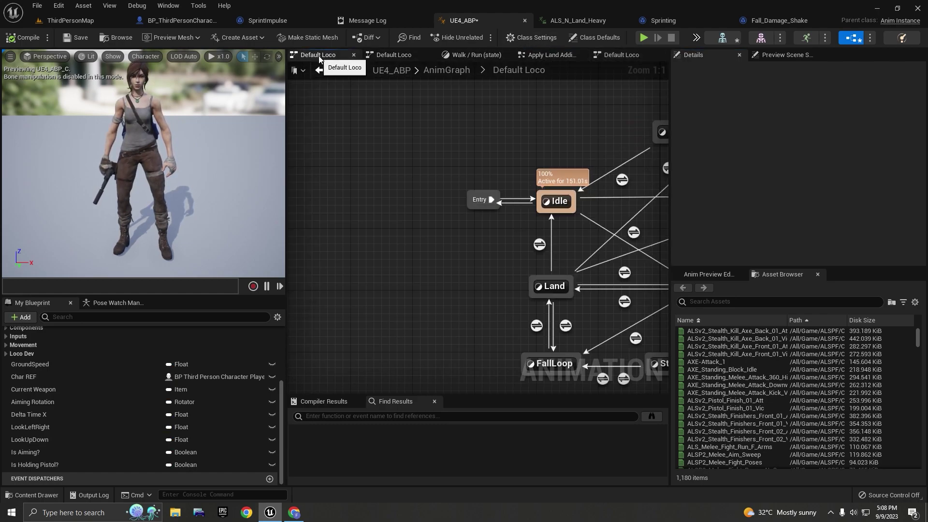
pyautogui.click(425, 57)
pyautogui.click(460, 57)
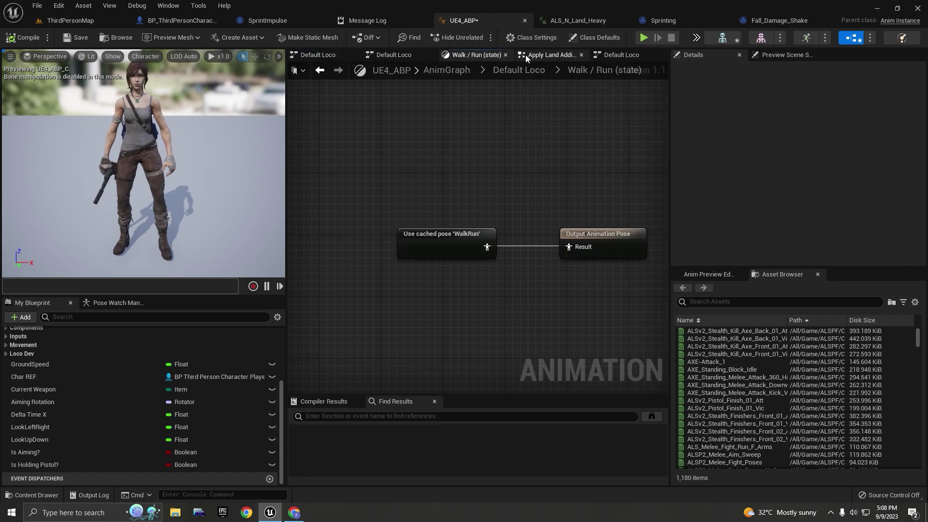
pyautogui.click(519, 70)
pyautogui.click(546, 54)
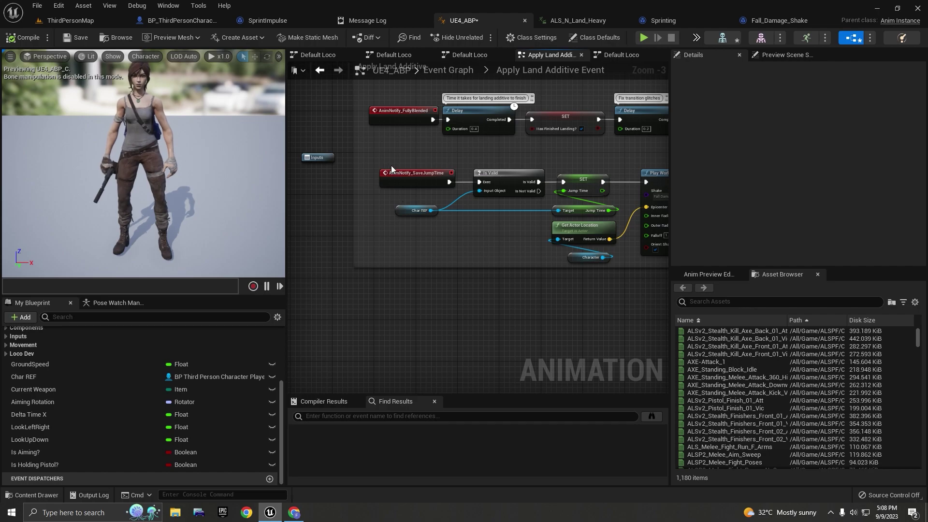
pyautogui.scroll(3, 410, 190)
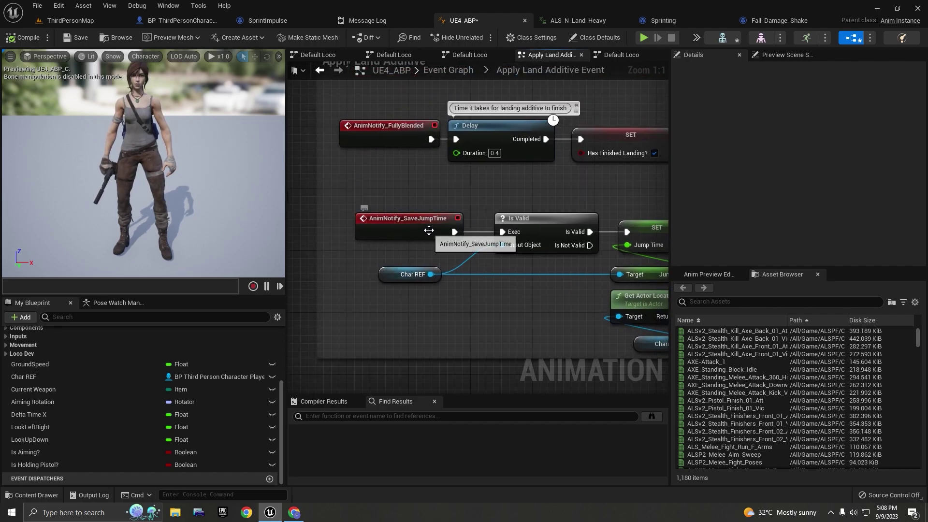
# Search the graph's available actions for "saveju" and choose Event AnimNotify_SaveJumpTime.
pyautogui.rightClick(376, 326)
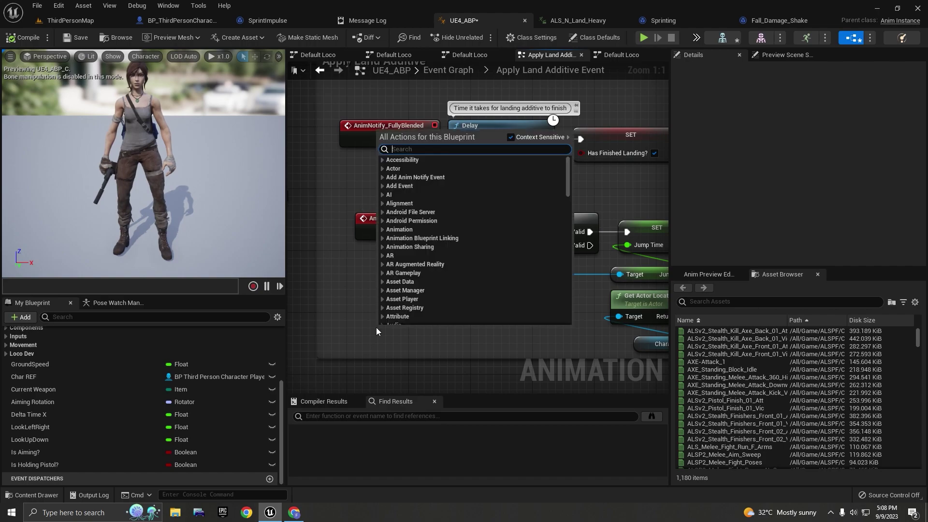
pyautogui.write('saveju')
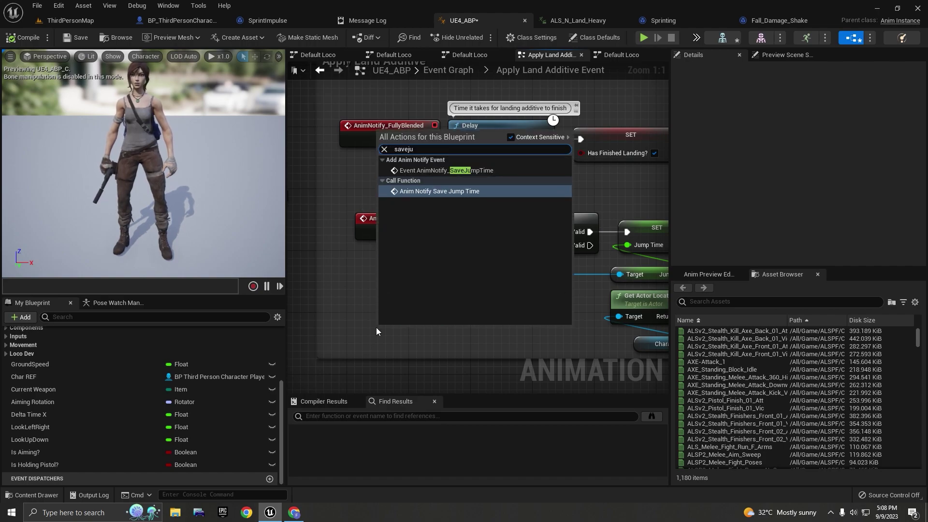
pyautogui.click(427, 170)
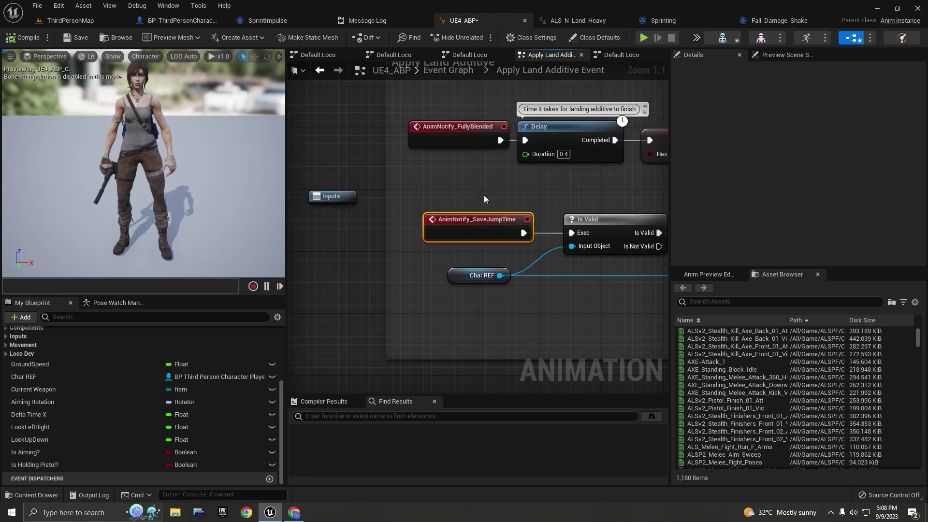
# Examine the node chain from AnimNotify_SaveJumpTime to Play World Camera Shake in the Apply Land Additive group.
pyautogui.scroll(-7, 479, 232)
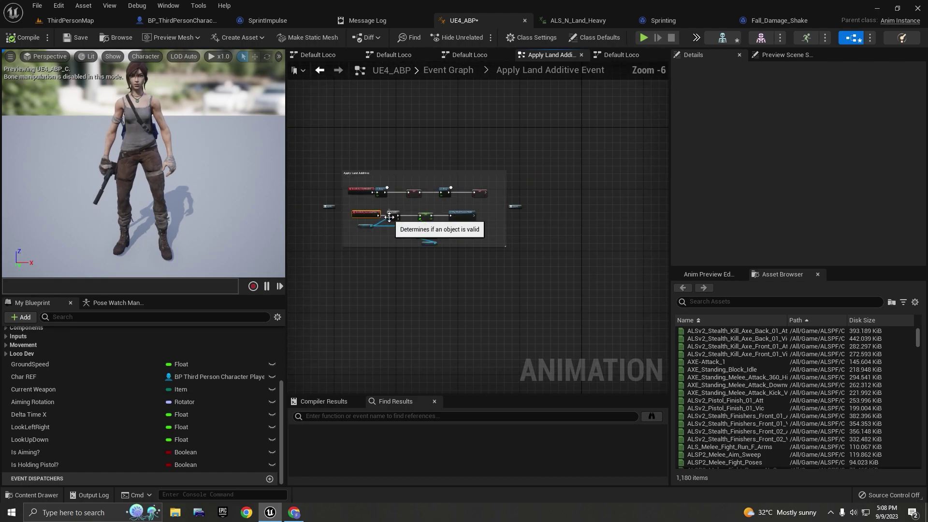
pyautogui.scroll(7, 390, 218)
pyautogui.moveTo(450, 204); pyautogui.dragTo(496, 204)
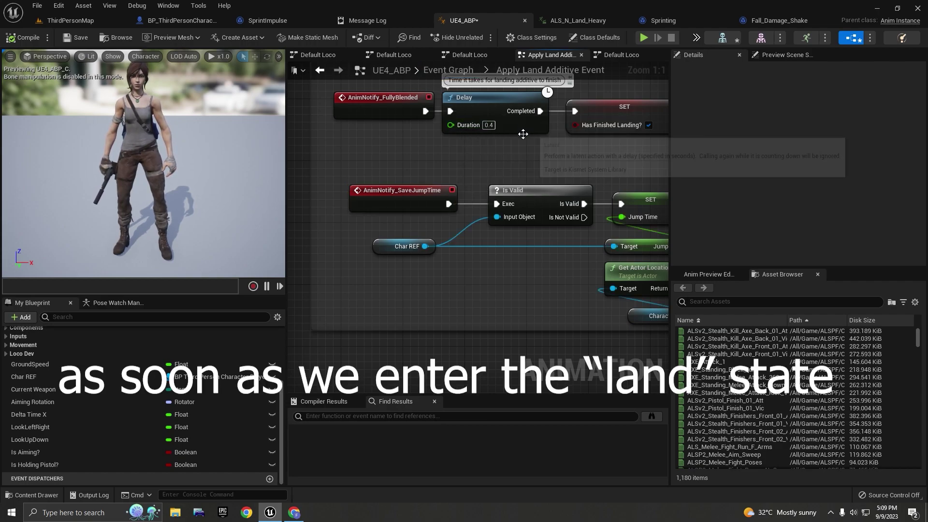
pyautogui.scroll(-5, 435, 184)
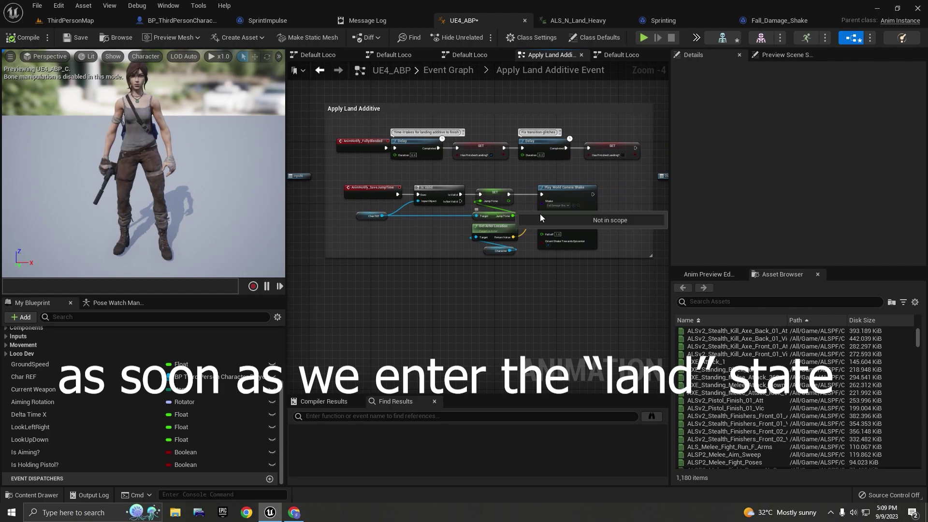
pyautogui.scroll(4, 556, 213)
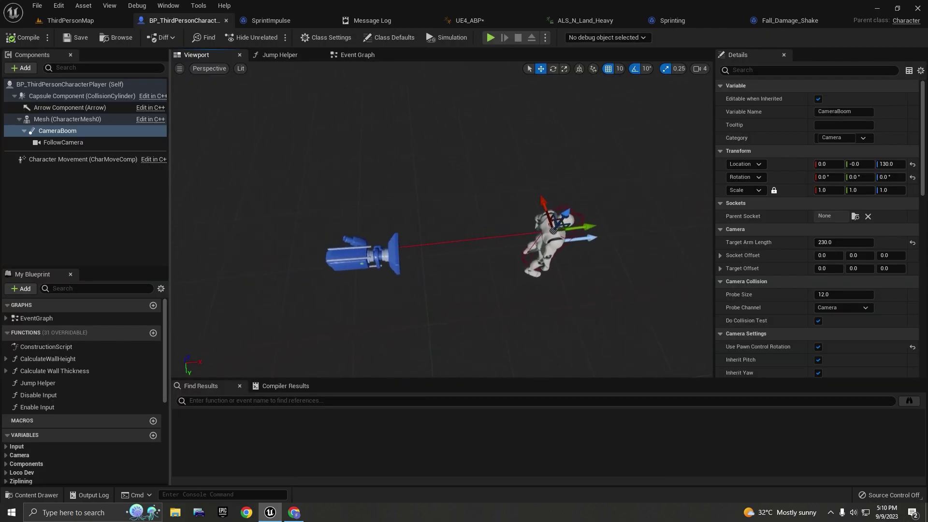
# Examine the CameraBoom and FollowCamera components behind the character in the viewport and compare their details.
pyautogui.moveTo(276, 196); pyautogui.dragTo(232, 184, button='right')
pyautogui.press('w')
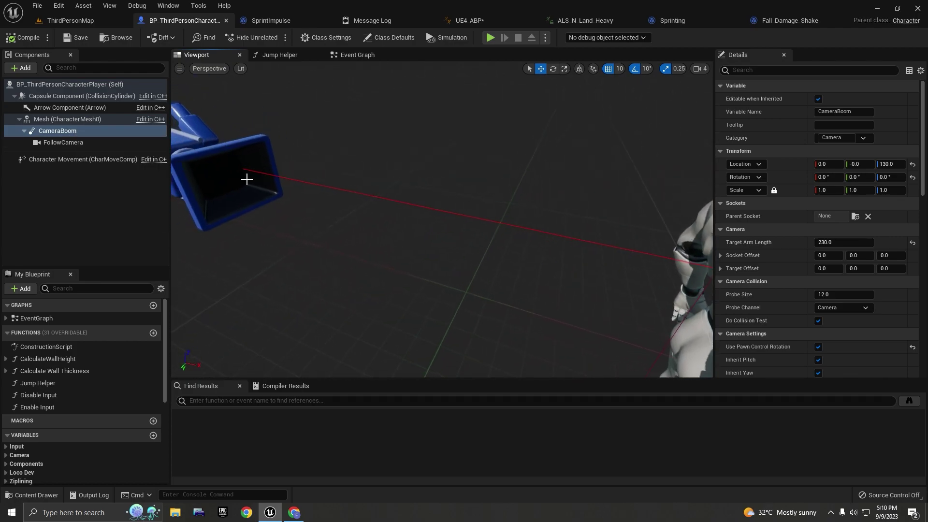
pyautogui.scroll(-5, 607, 248)
pyautogui.scroll(-2, 442, 219)
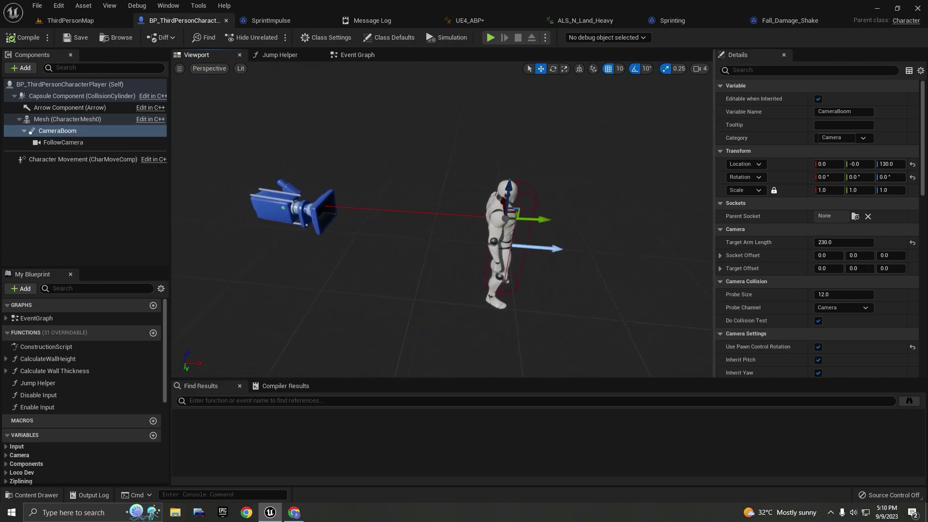
pyautogui.press('e')
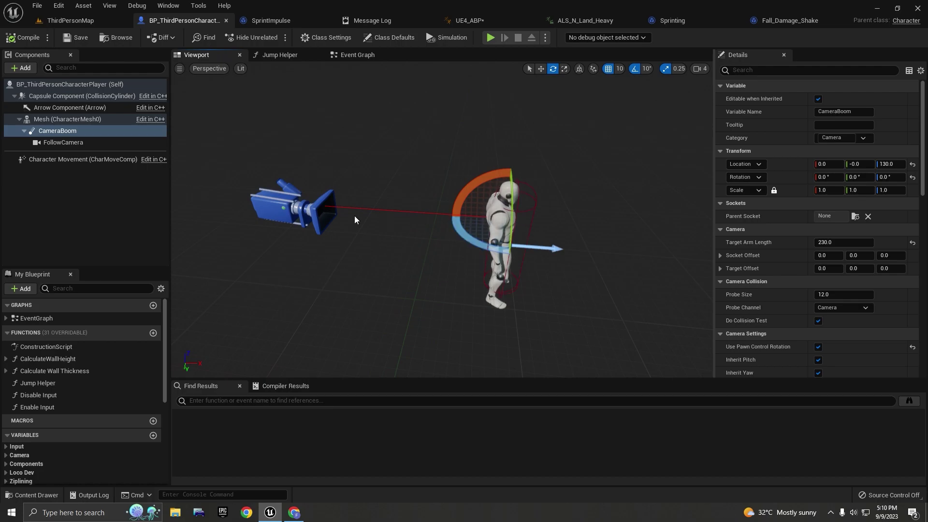
pyautogui.click(63, 142)
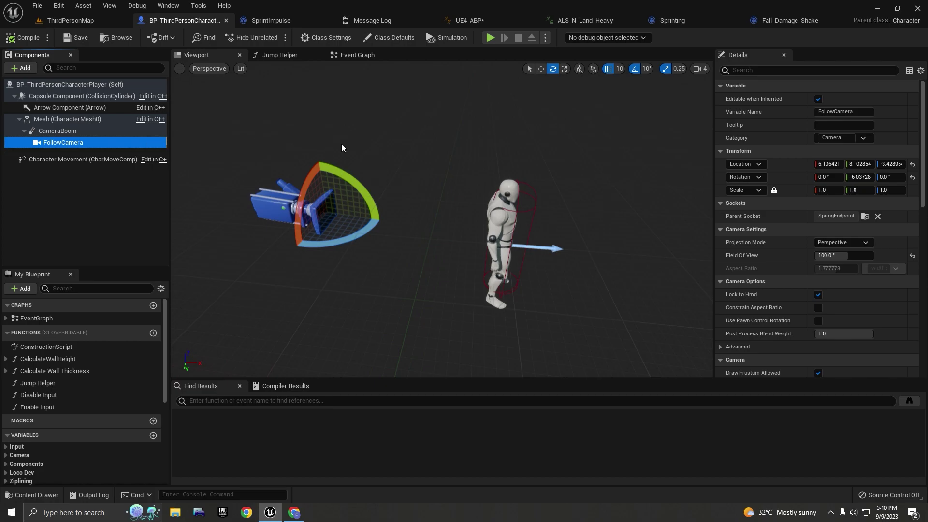
pyautogui.click(98, 132)
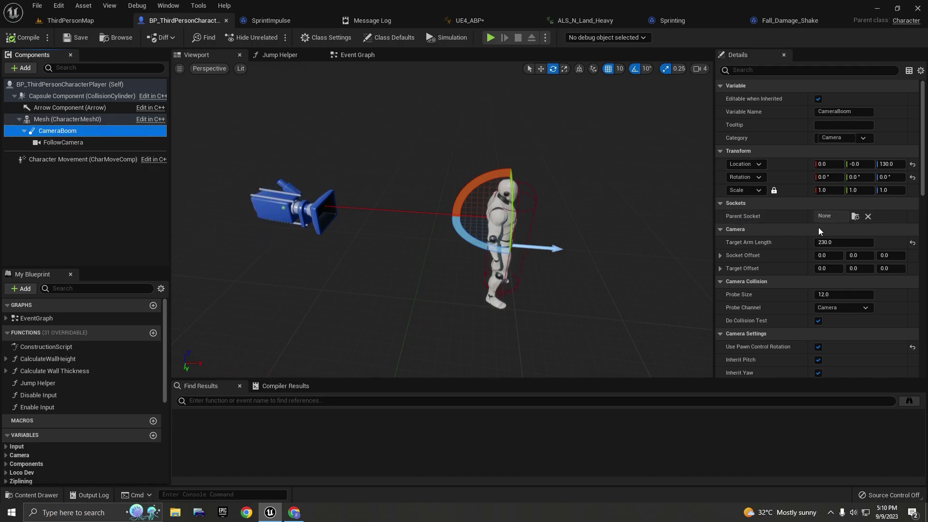
# Set the CameraBoom's parent socket to the spine_01 bone.
pyautogui.click(854, 217)
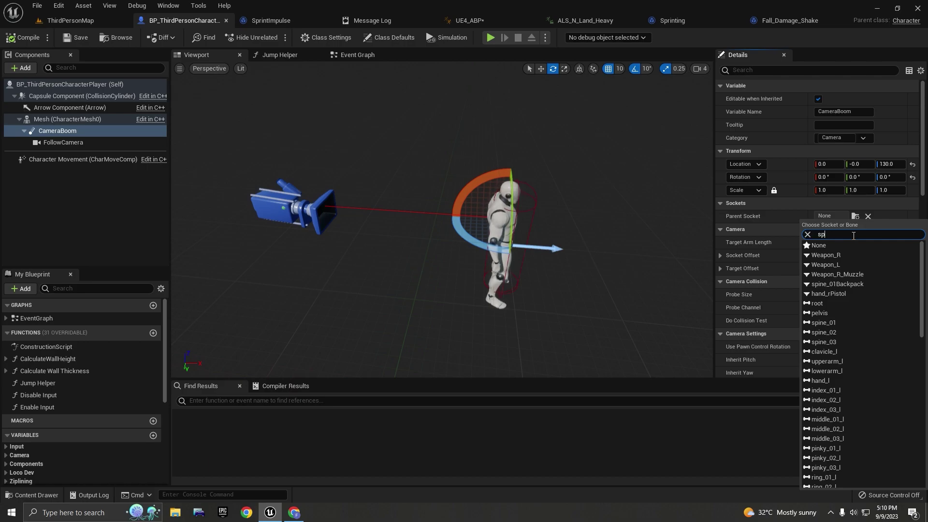
pyautogui.write('ine')
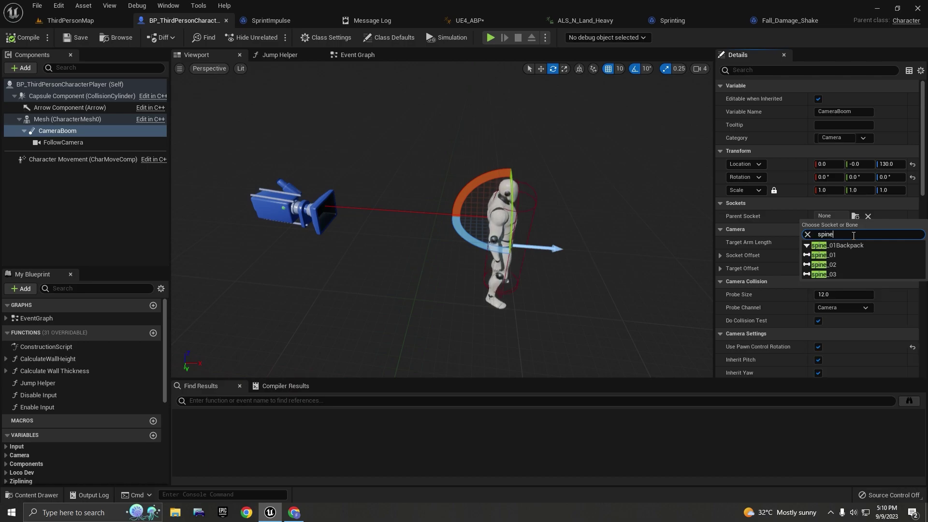
pyautogui.click(826, 254)
# Move the CameraBoom back onto the character's body, bringing its location to about 0, 0, 0, and check it from different angles.
pyautogui.moveTo(472, 155); pyautogui.dragTo(524, 233, button='right')
pyautogui.press('r')
pyautogui.press('w')
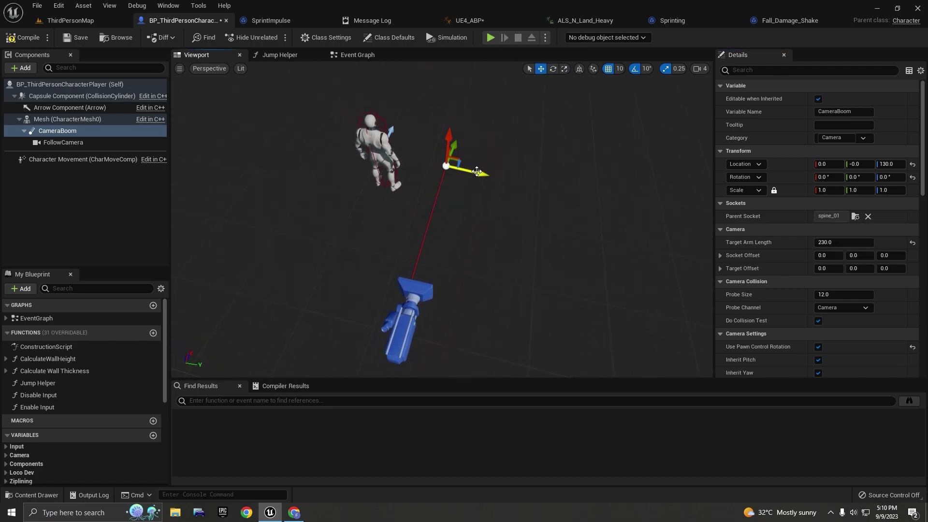
pyautogui.moveTo(481, 173); pyautogui.dragTo(405, 156)
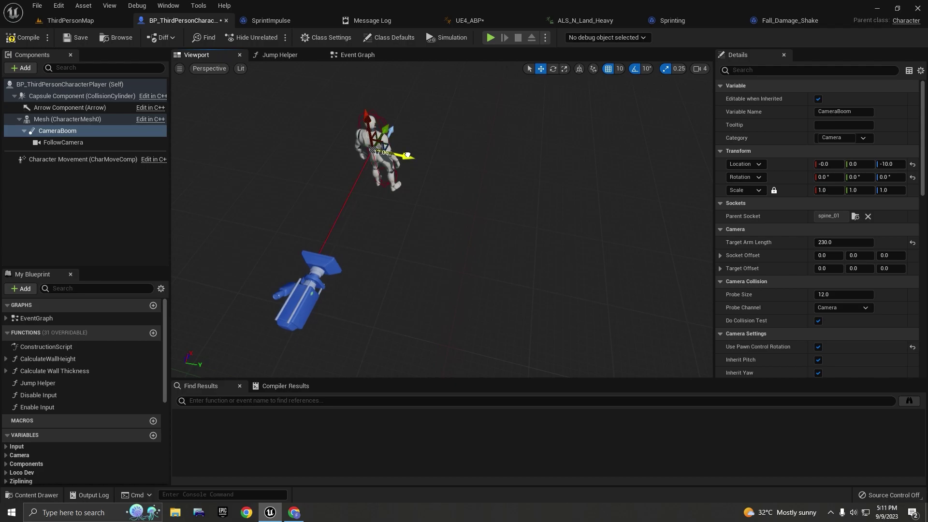
pyautogui.moveTo(405, 155); pyautogui.dragTo(328, 159, button='right')
pyautogui.keyDown('alt'); pyautogui.moveTo(329, 159); pyautogui.dragTo(540, 158); pyautogui.keyUp('alt')
pyautogui.keyDown('alt'); pyautogui.moveTo(564, 196); pyautogui.dragTo(435, 191); pyautogui.keyUp('alt')
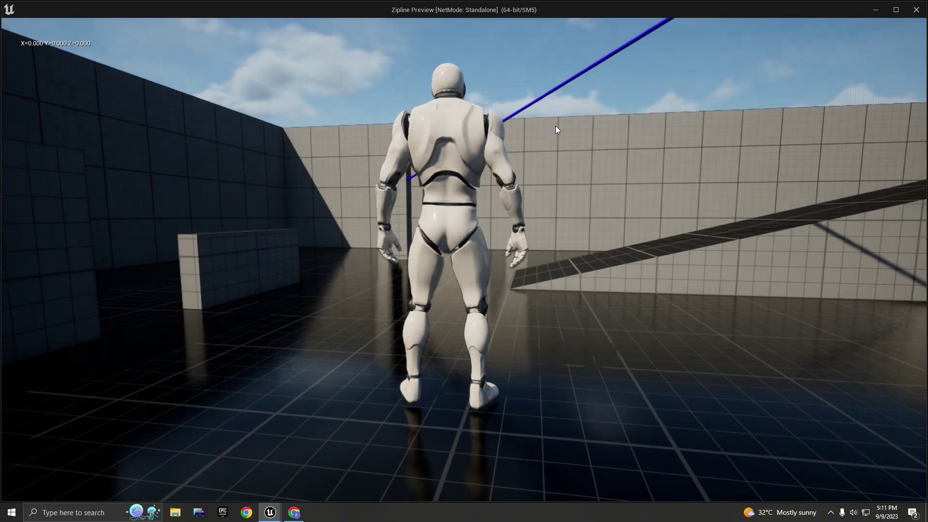
# Playtest the spine_01 camera attachment by running and jumping around the level, then end the preview.
pyautogui.click(543, 126)
pyautogui.press('w')
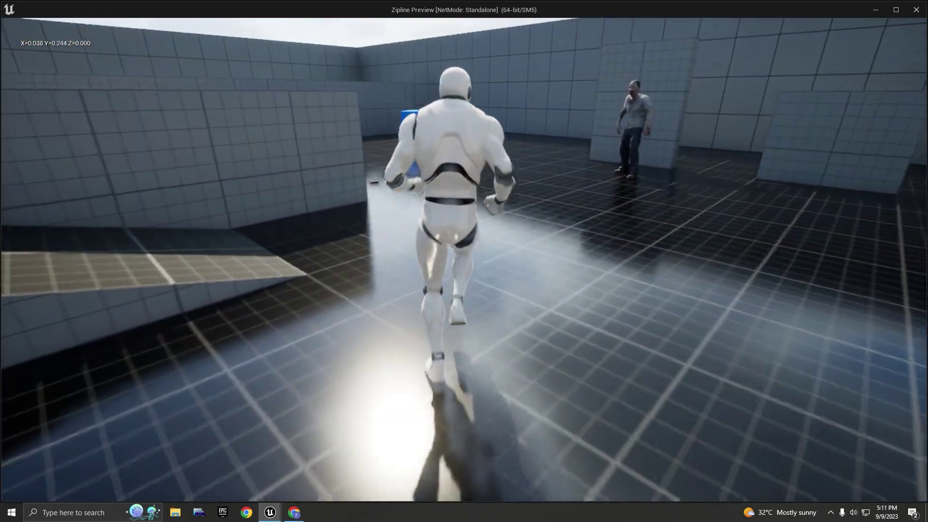
pyautogui.press('space')
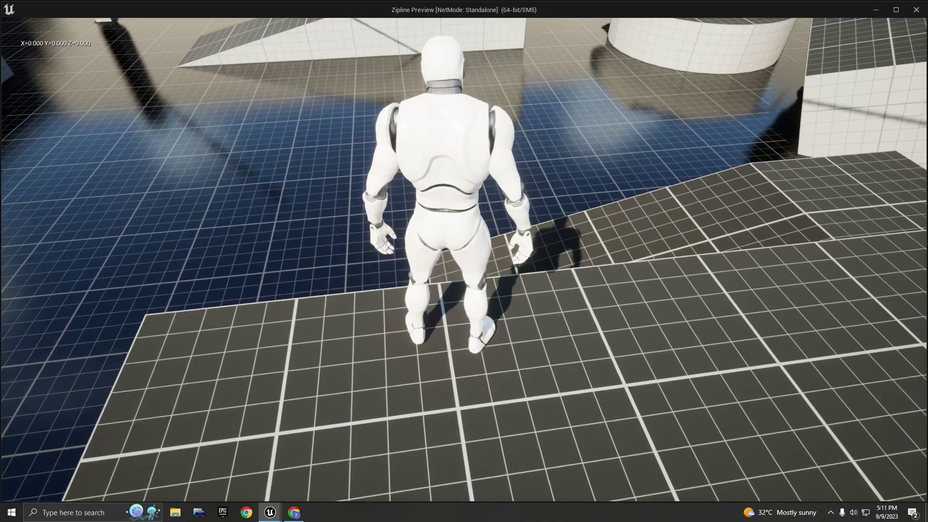
pyautogui.press('Escape')
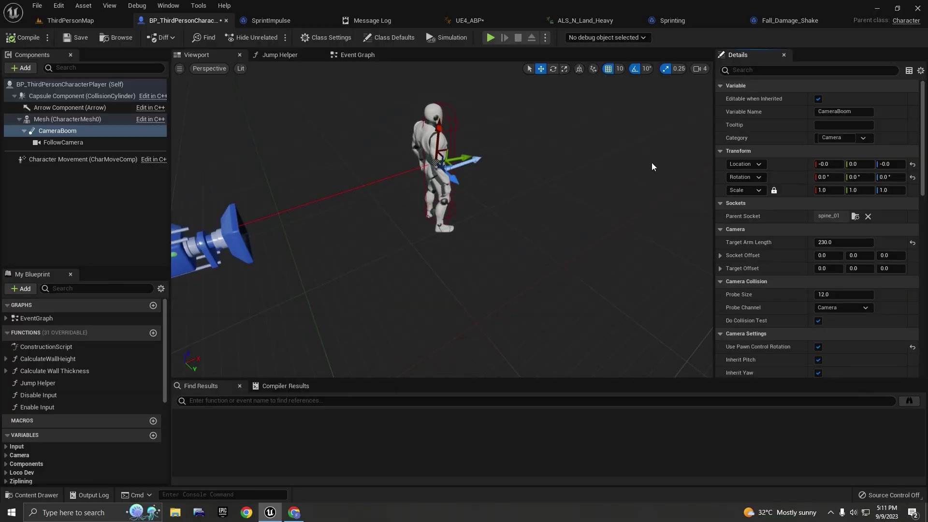
# Set the CameraBoom's parent socket to the hand_r bone.
pyautogui.click(855, 217)
pyautogui.write('hand_r')
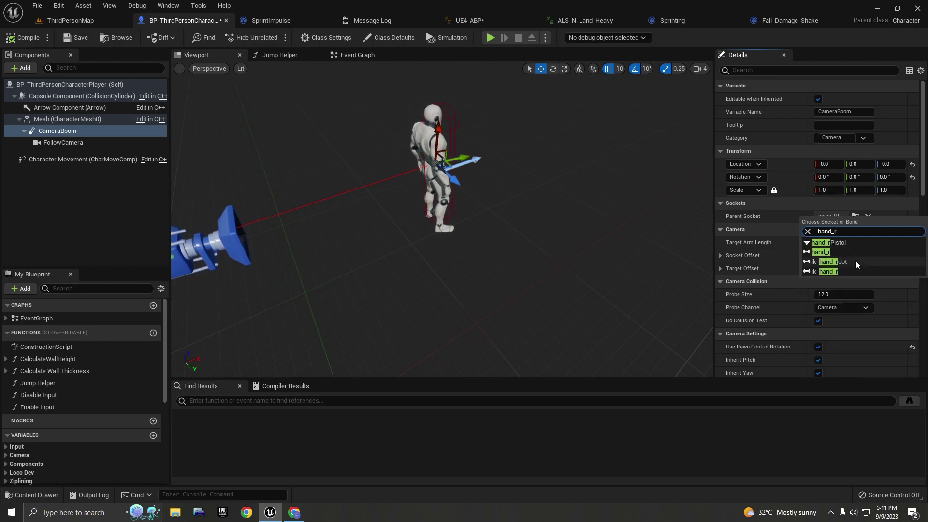
pyautogui.click(843, 252)
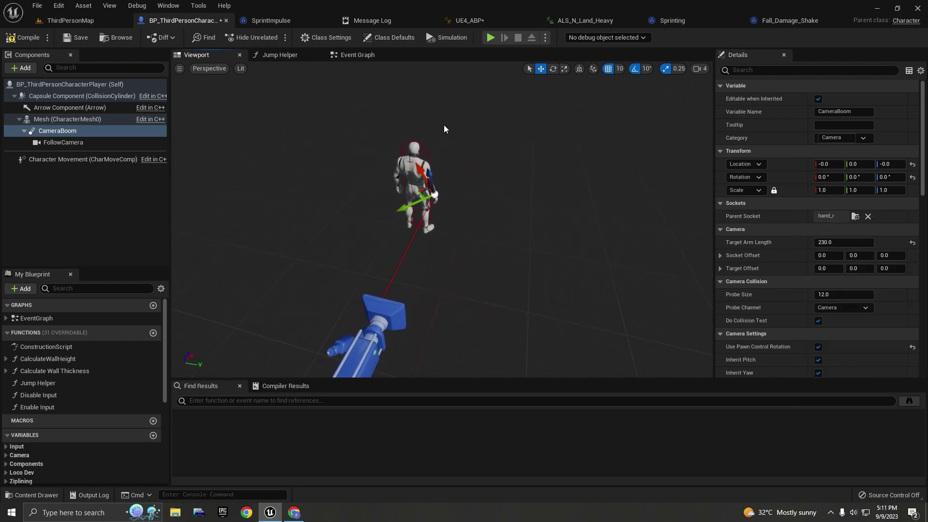
# Playtest the hand_r camera attachment by sprinting, jumping over obstacles and riding the zipline, then end the preview.
pyautogui.click(491, 38)
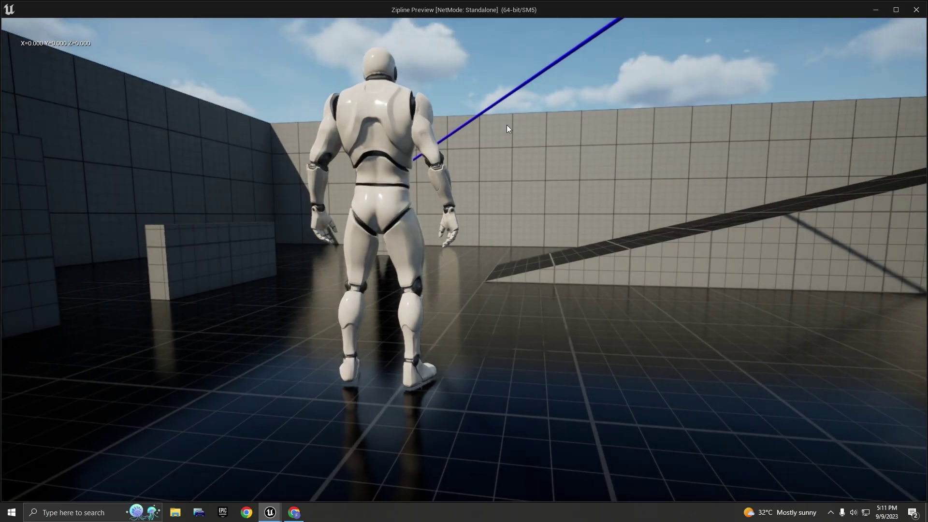
pyautogui.press('w')
pyautogui.press('w')
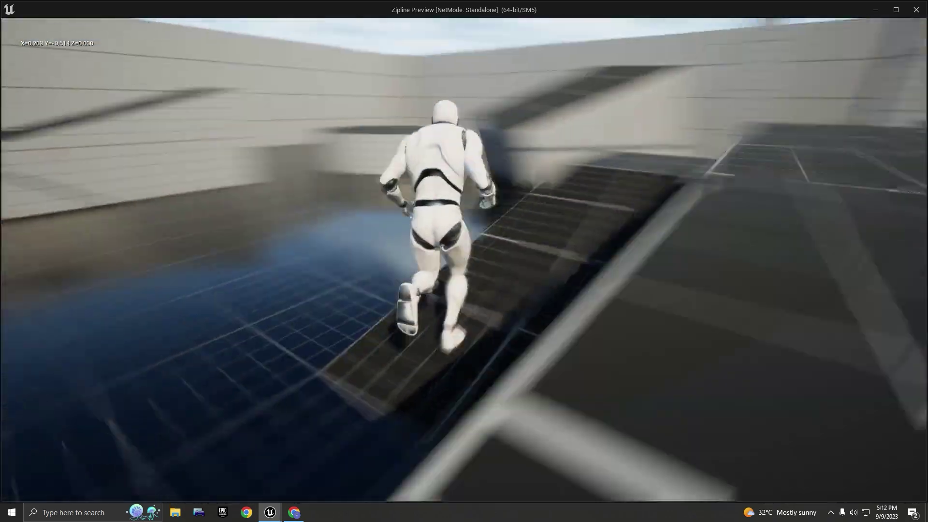
pyautogui.press('w')
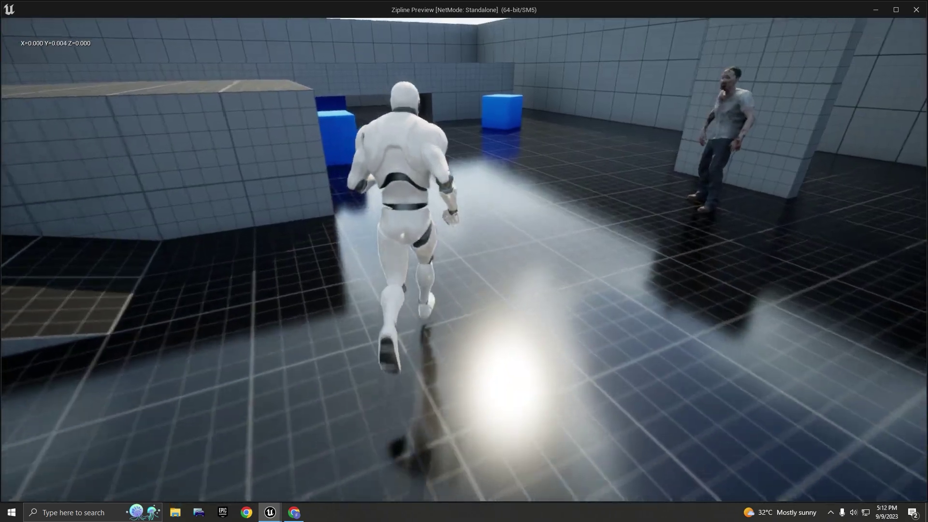
pyautogui.press('w')
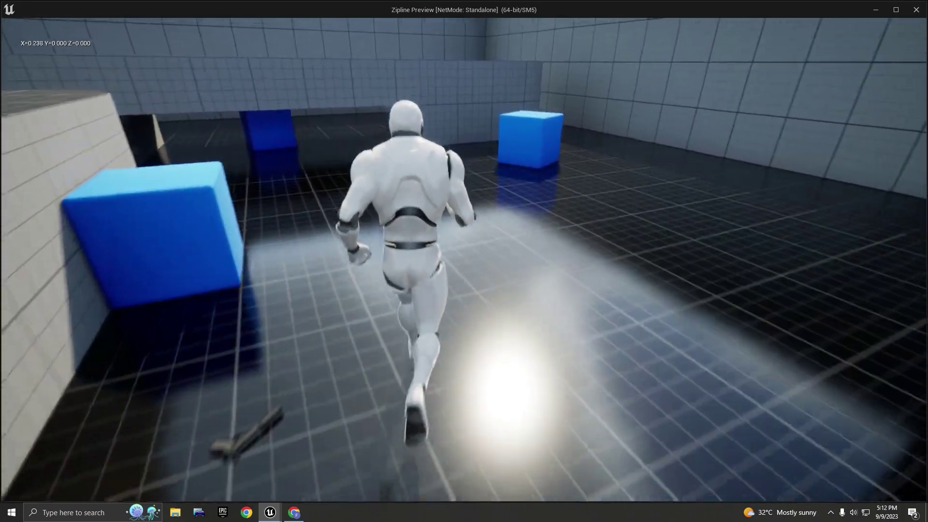
pyautogui.press('w')
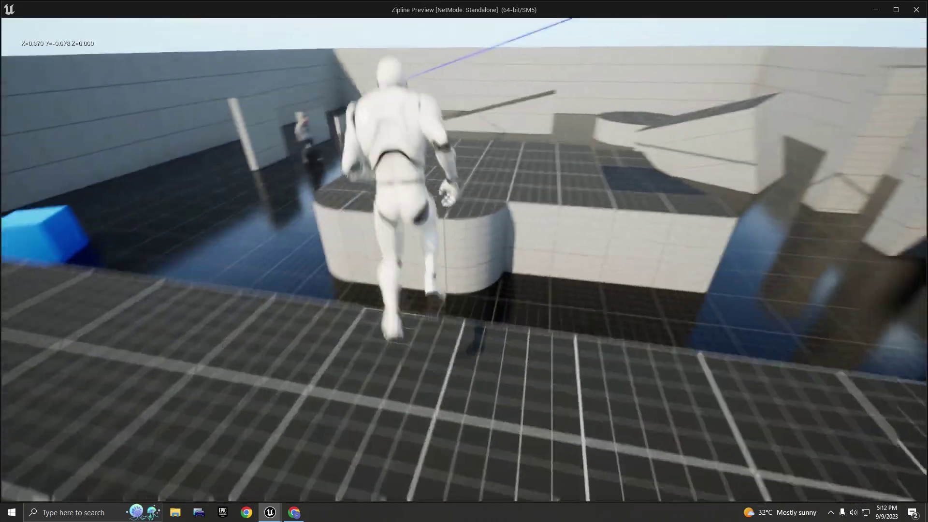
pyautogui.press('w')
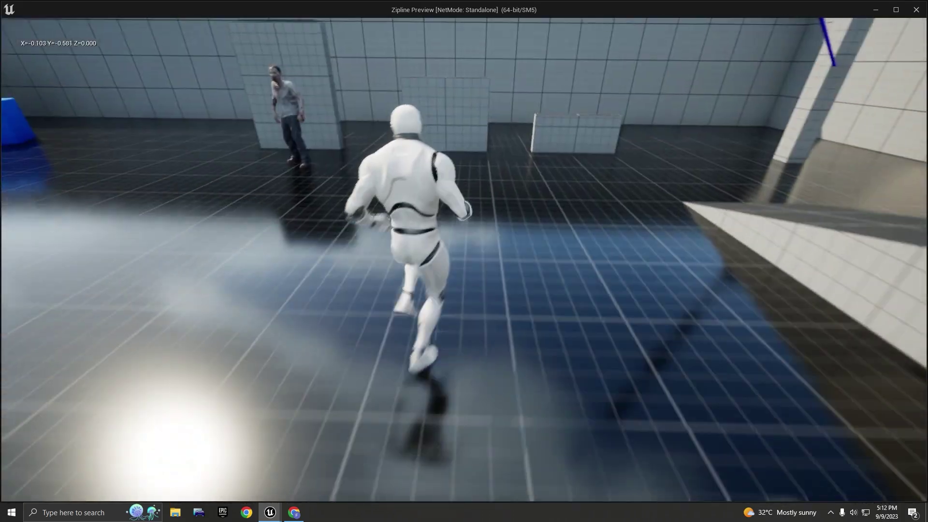
pyautogui.press('w')
pyautogui.press('space')
pyautogui.press('w')
pyautogui.press('space')
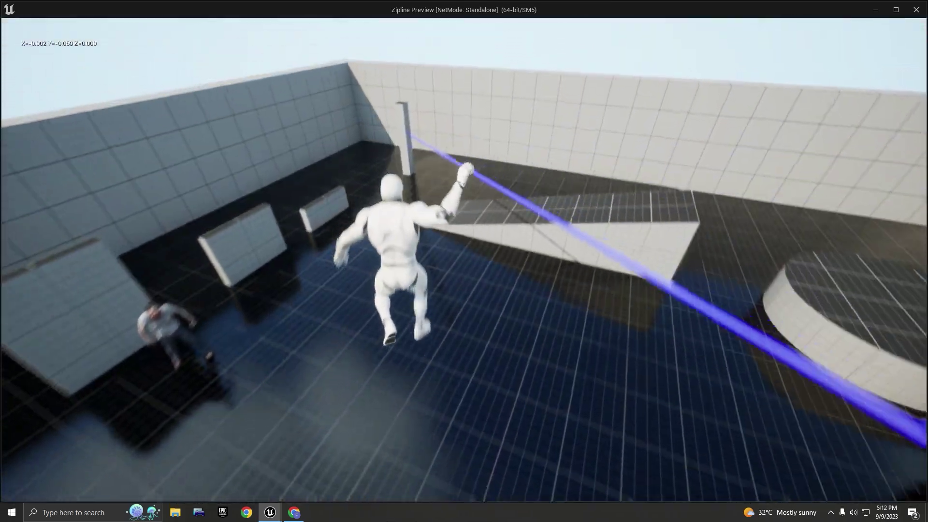
pyautogui.press('w')
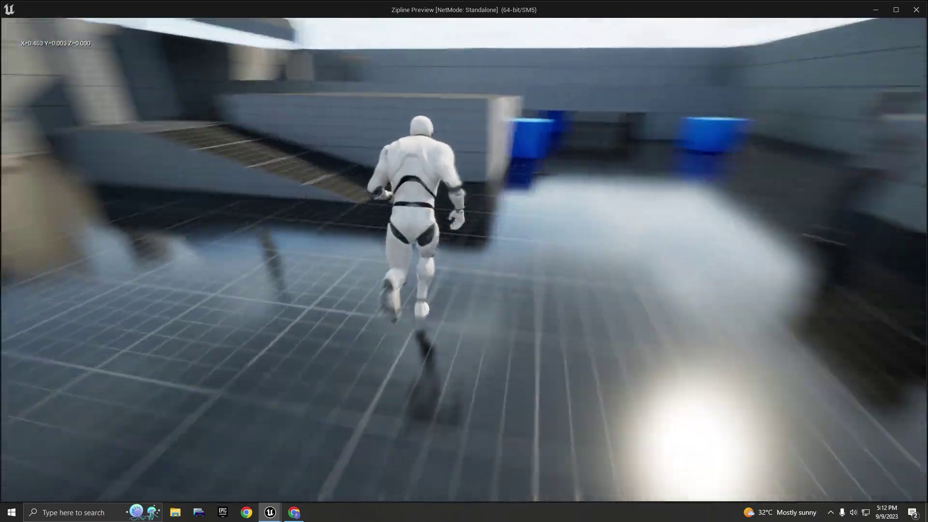
pyautogui.press('w')
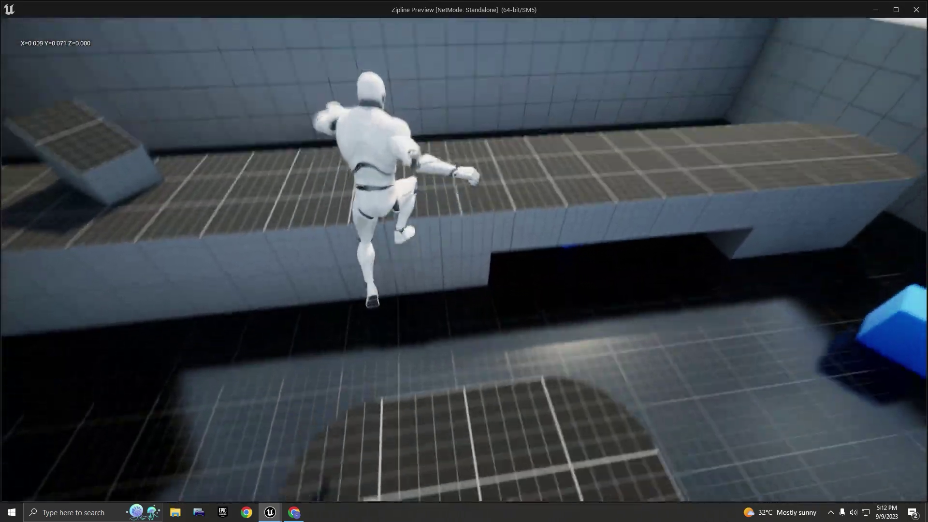
pyautogui.press('w')
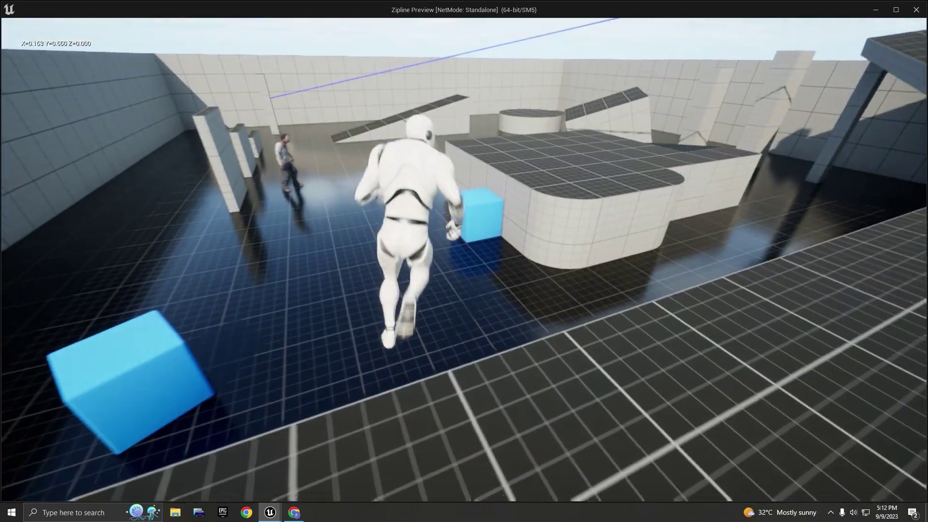
pyautogui.press('w')
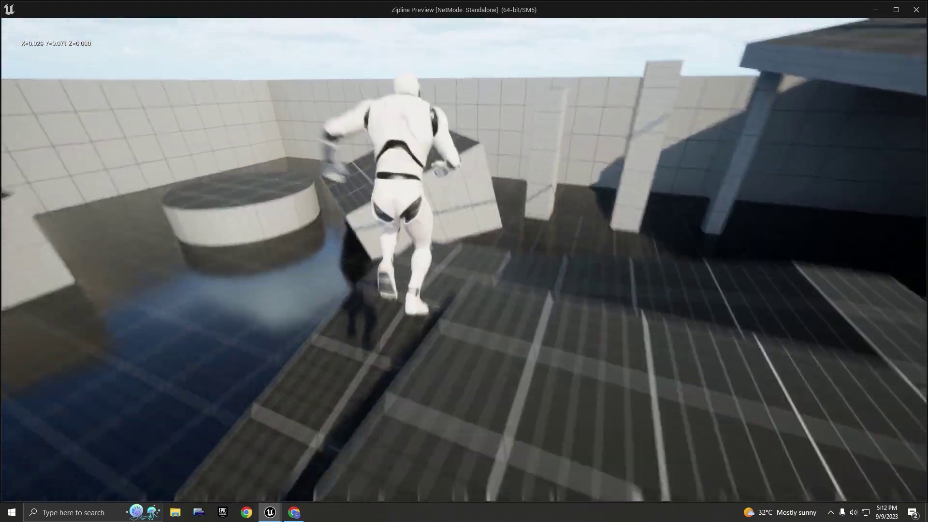
pyautogui.press('w')
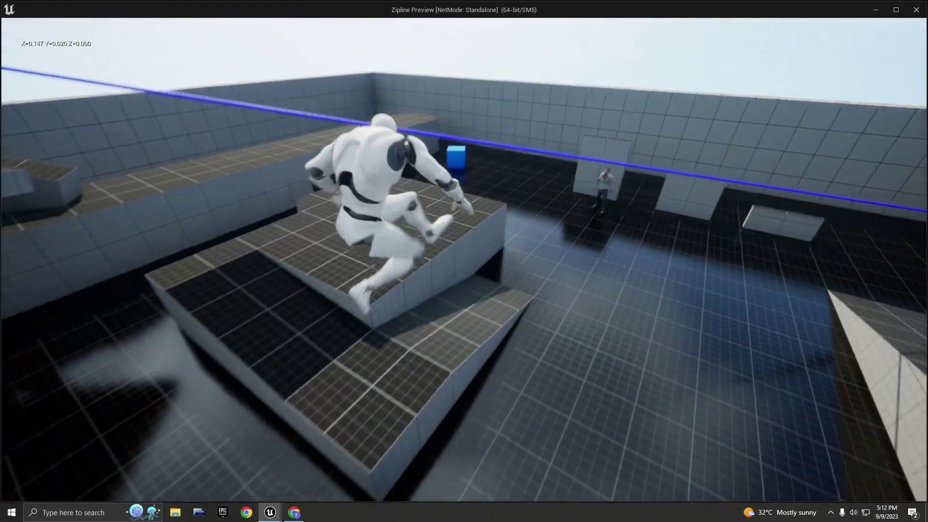
pyautogui.press('w')
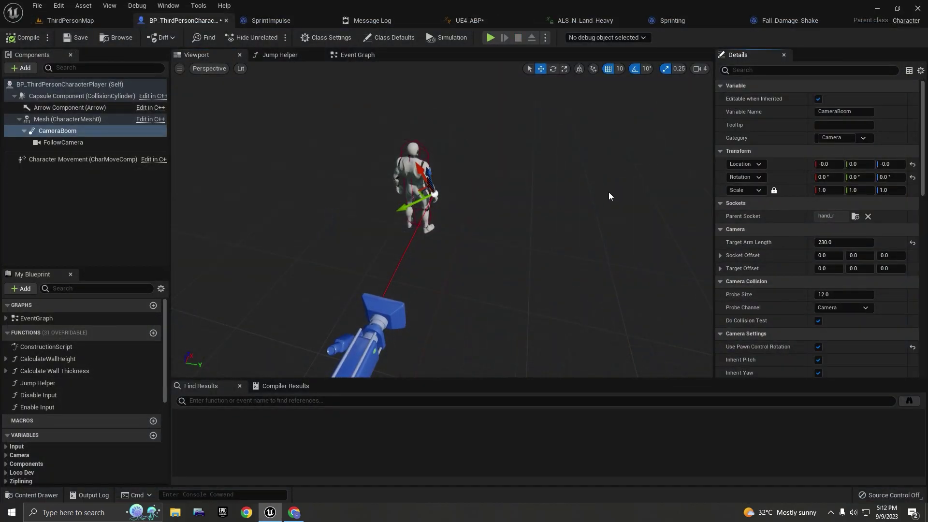
# Set the CameraBoom's parent socket to the spine_03 bone.
pyautogui.click(856, 216)
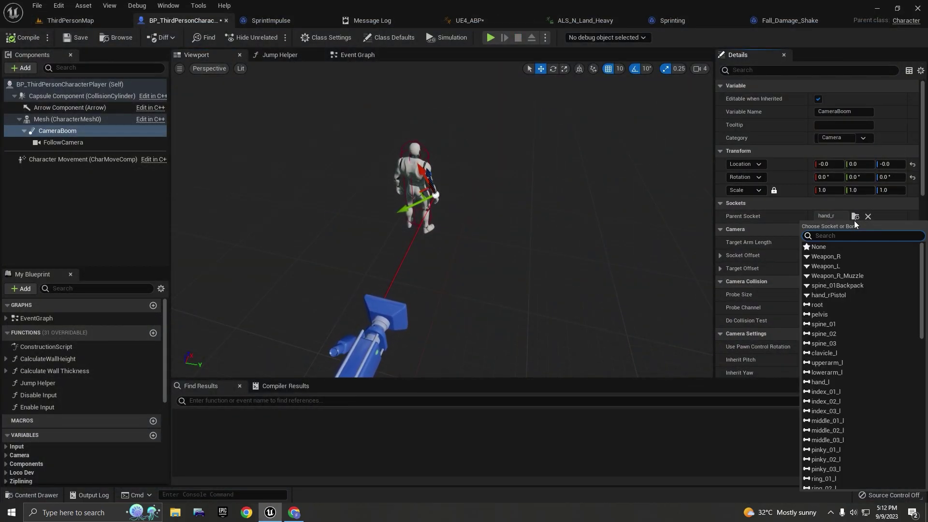
pyautogui.write('spine0')
pyautogui.press('BackSpace')
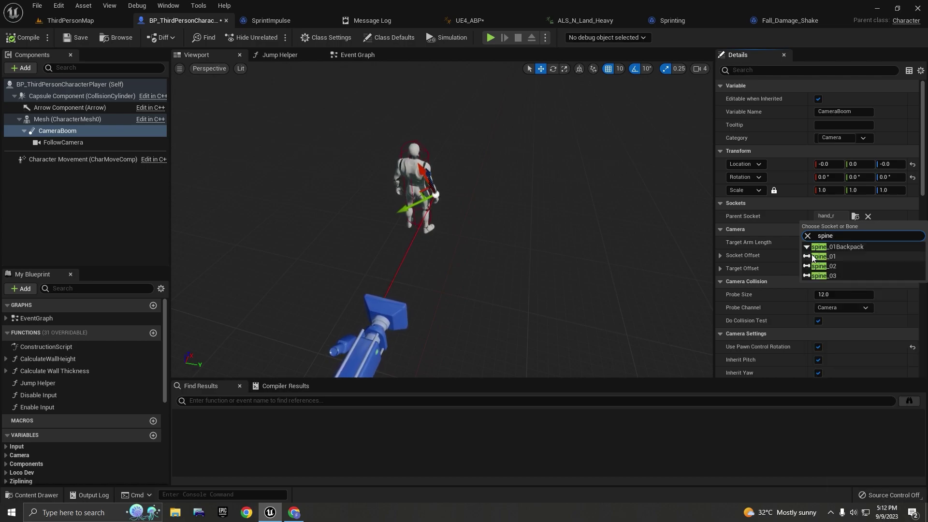
pyautogui.click(822, 276)
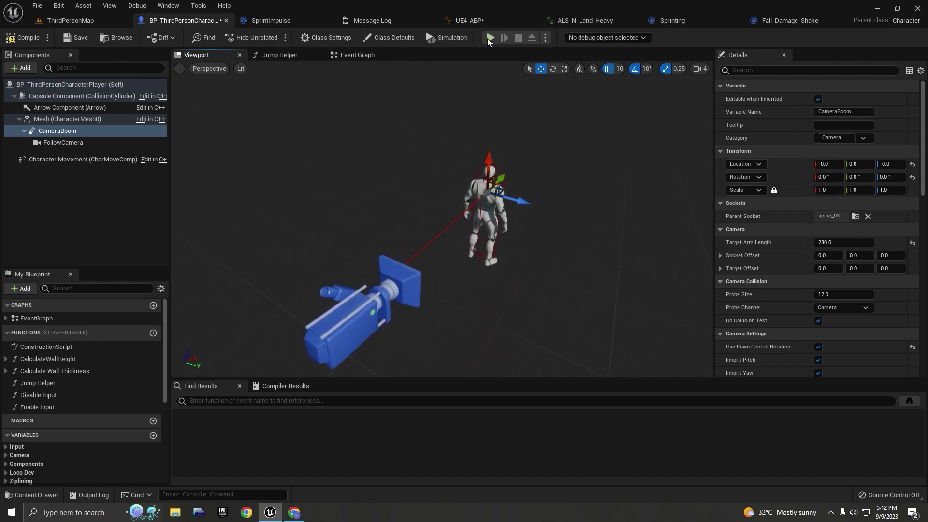
# Playtest the spine_03 camera attachment by running the character through the level.
pyautogui.click(490, 38)
pyautogui.click(683, 214)
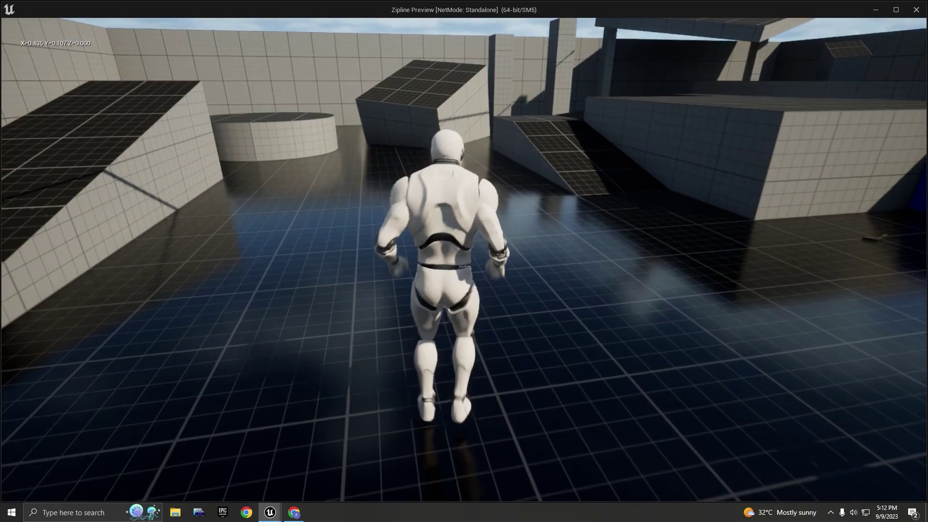
pyautogui.press('w')
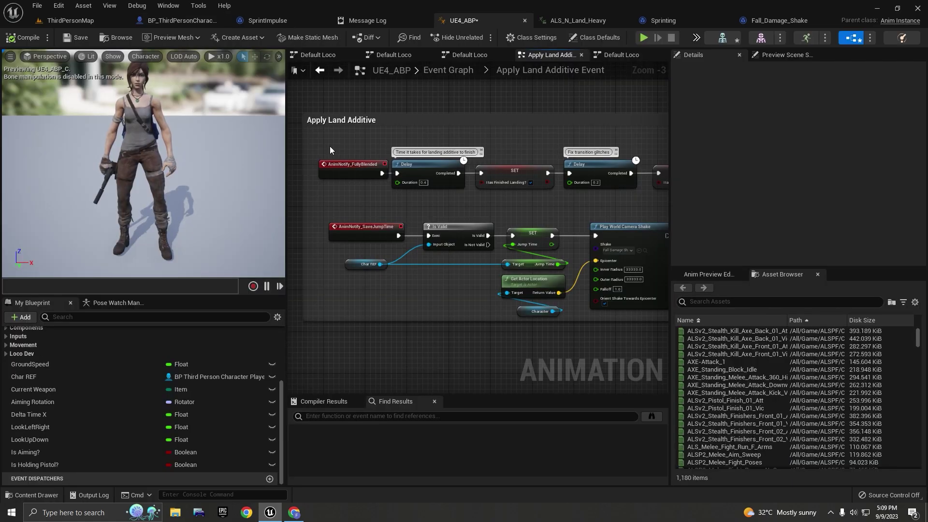
# Play ThirdPersonMap in the editor and test the jump and landing camera shakes by running and jumping across the platforms.
pyautogui.click(68, 20)
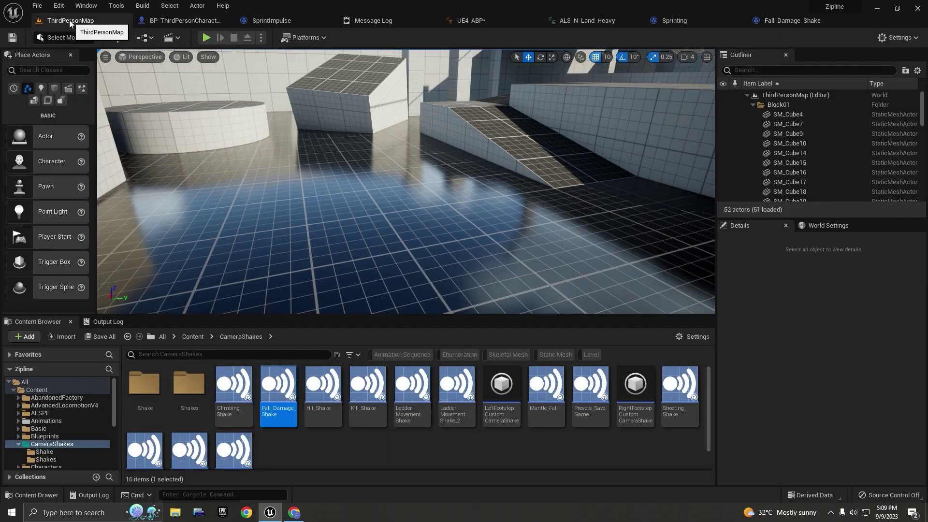
pyautogui.click(205, 37)
pyautogui.click(426, 158)
pyautogui.press('w')
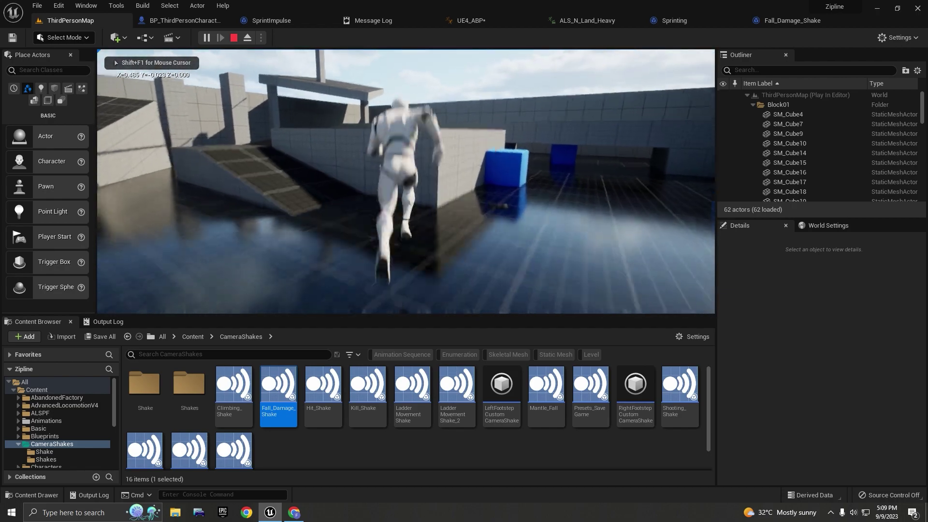
pyautogui.press('space')
pyautogui.press('space')
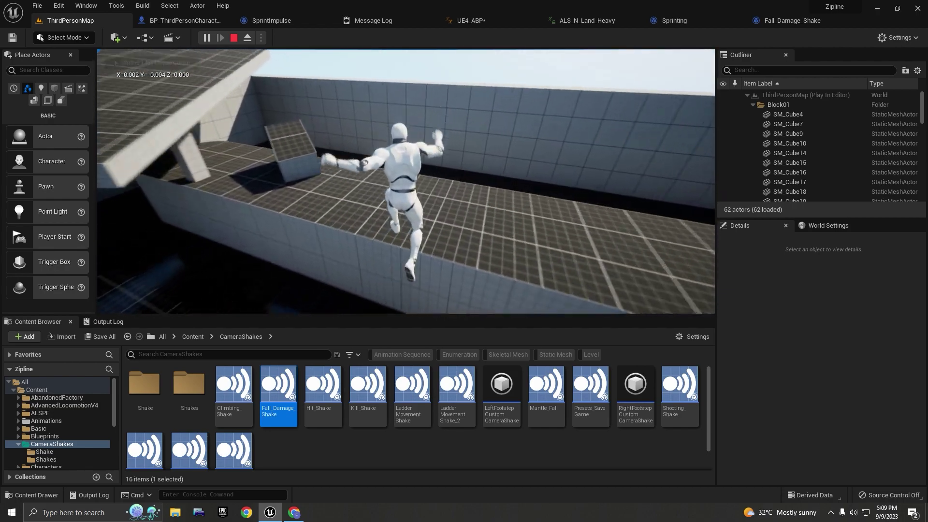
pyautogui.press('space')
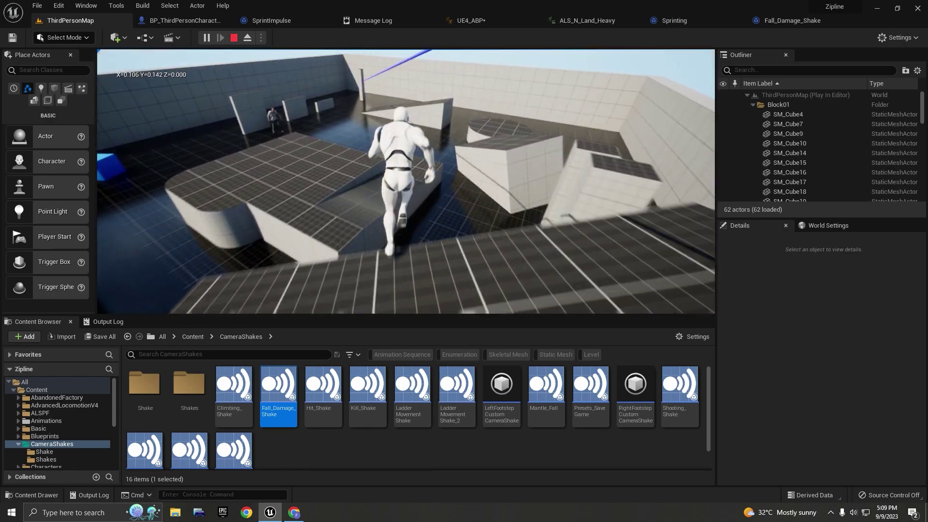
pyautogui.press('space')
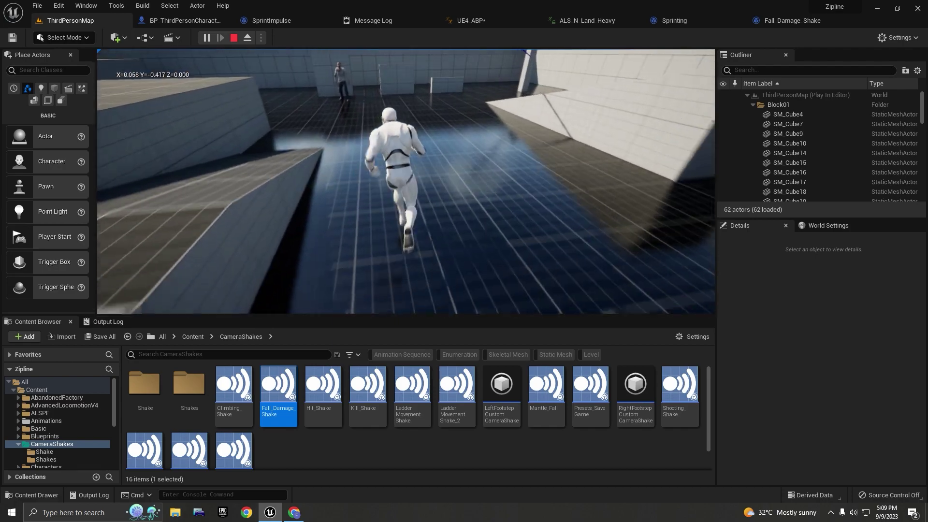